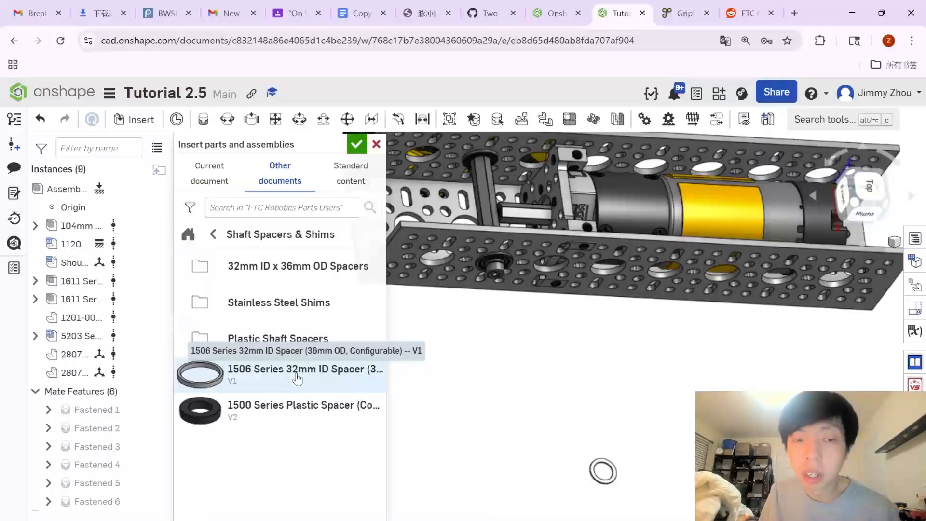
Check the plastic shaft spacer folder and the goBILDA wheel set's drive diagram, and close part insertion in the Onshape assembly
click(321, 340)
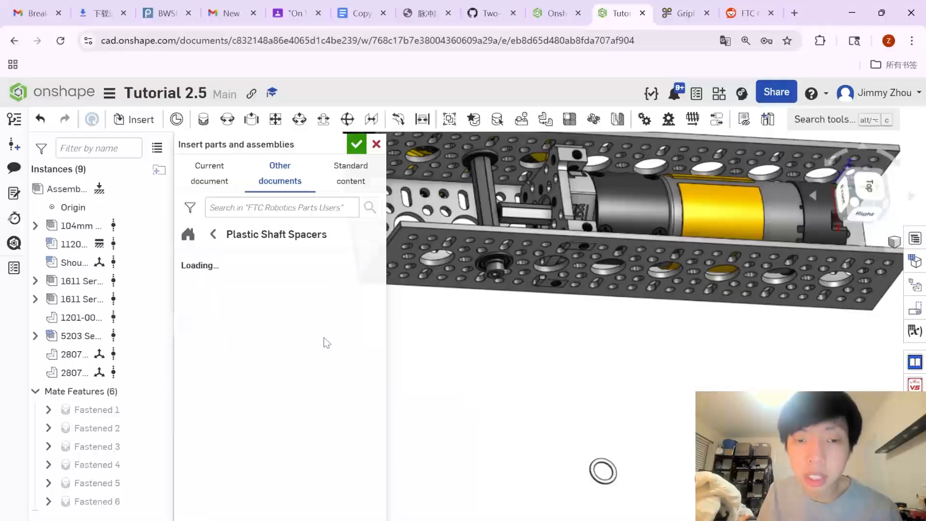
click(218, 233)
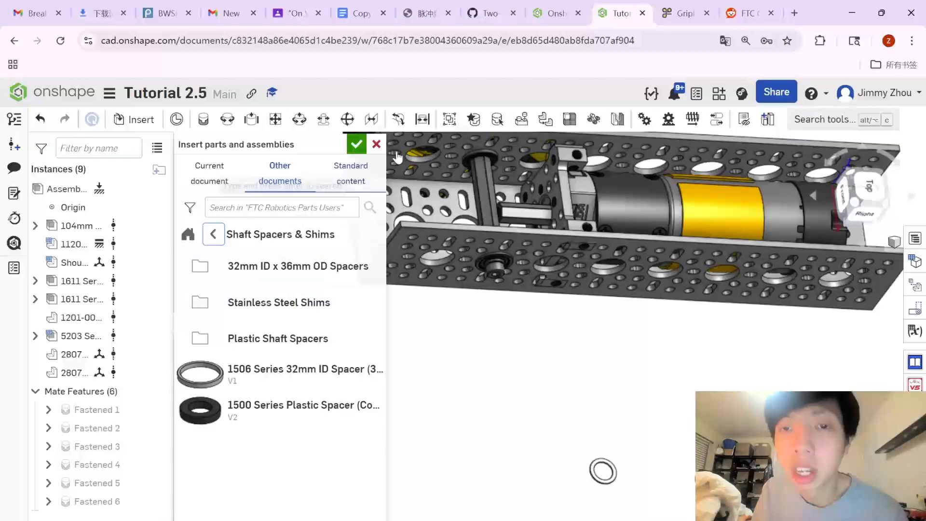
click(684, 18)
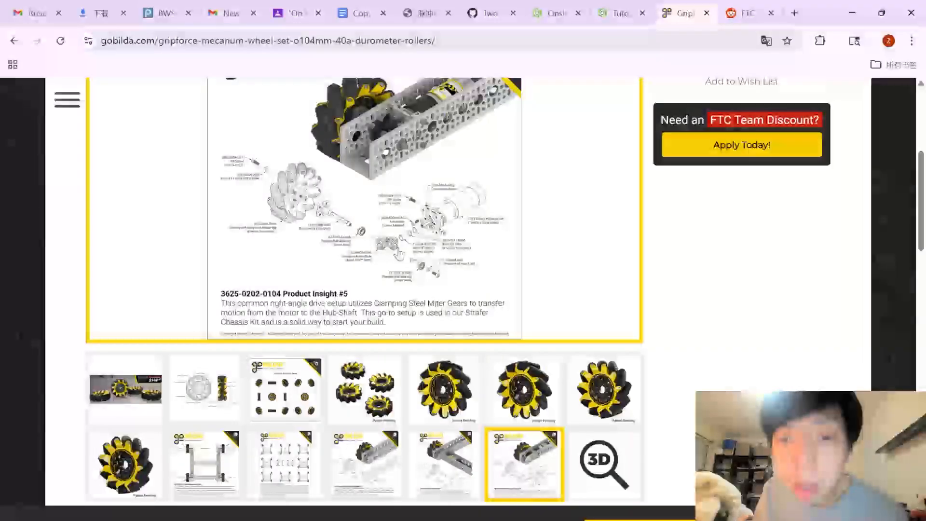
click(608, 13)
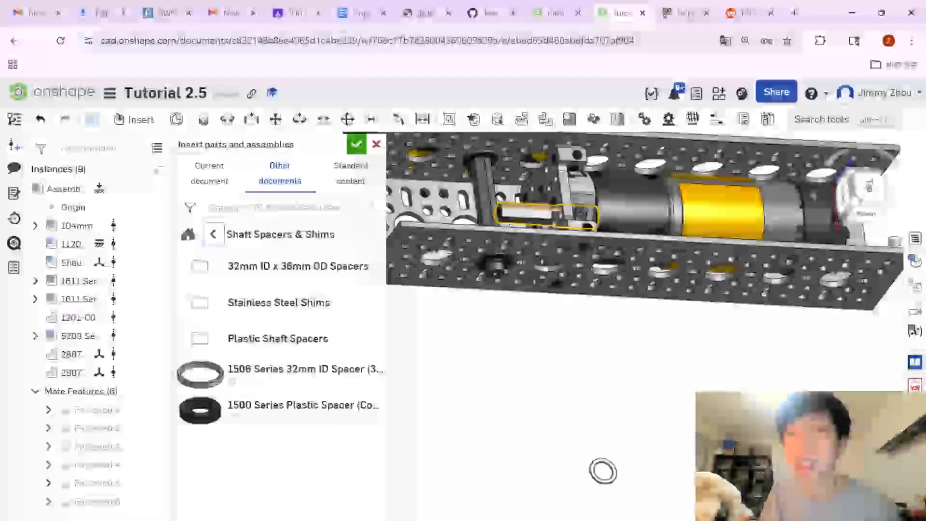
click(357, 144)
scroll(608, 467, up, 5)
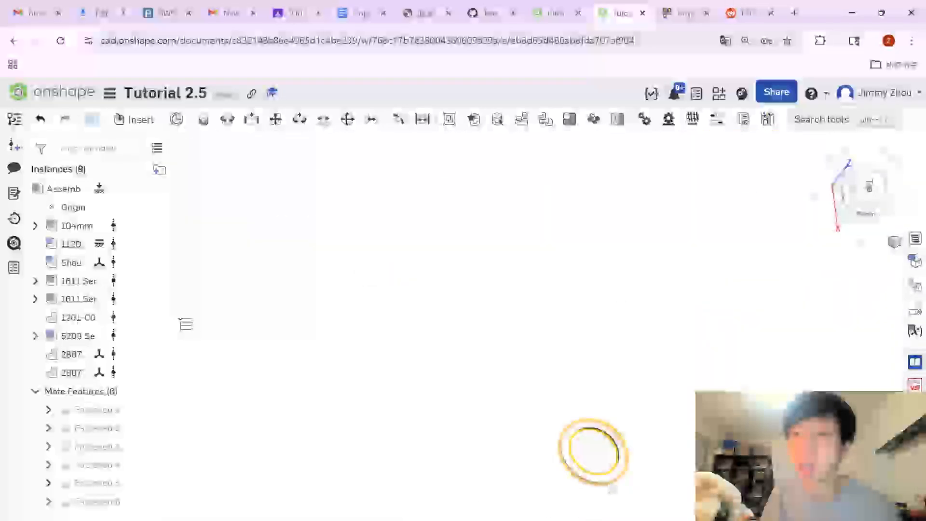
click(631, 419)
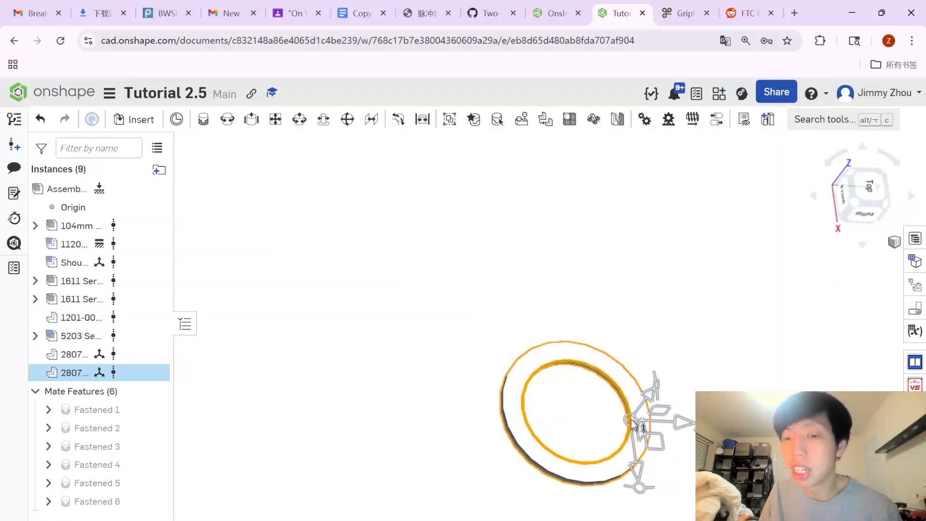
click(674, 455)
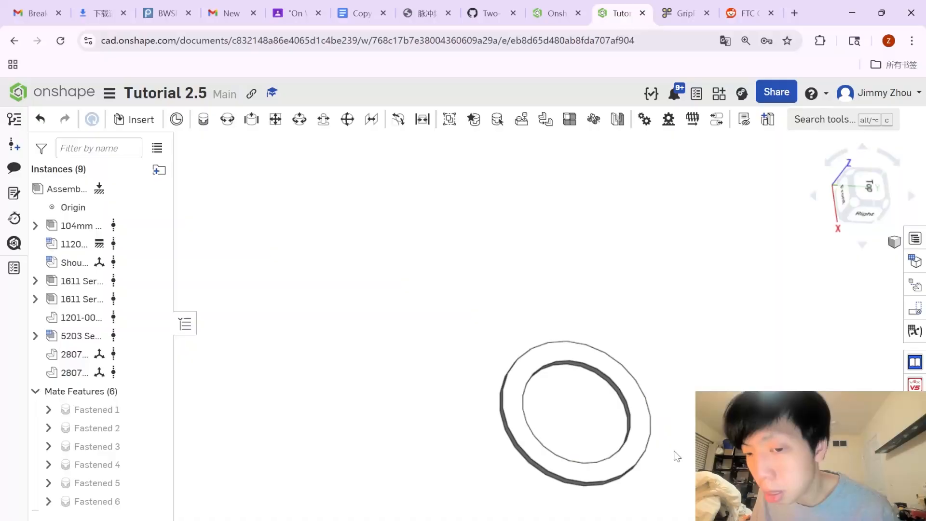
click(646, 457)
key(Escape)
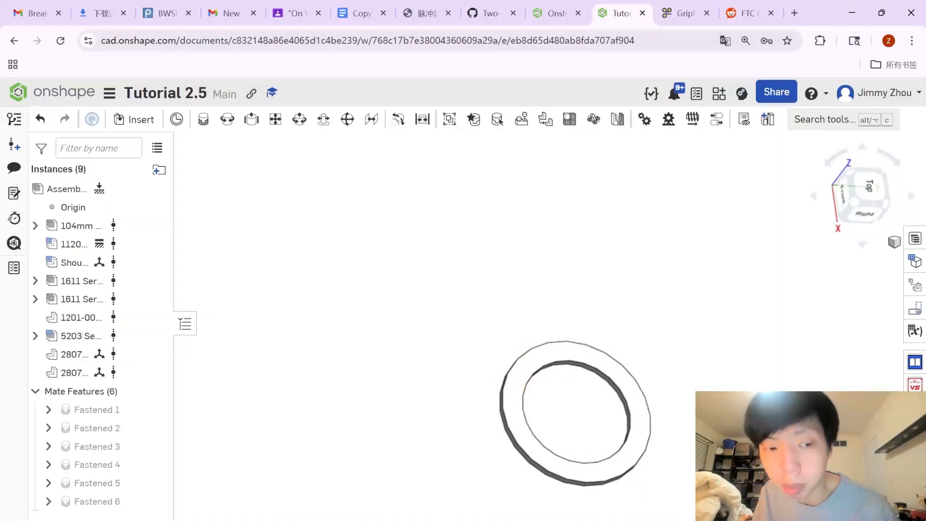
Create a new Part Studio in the document and rename its tab
click(40, 519)
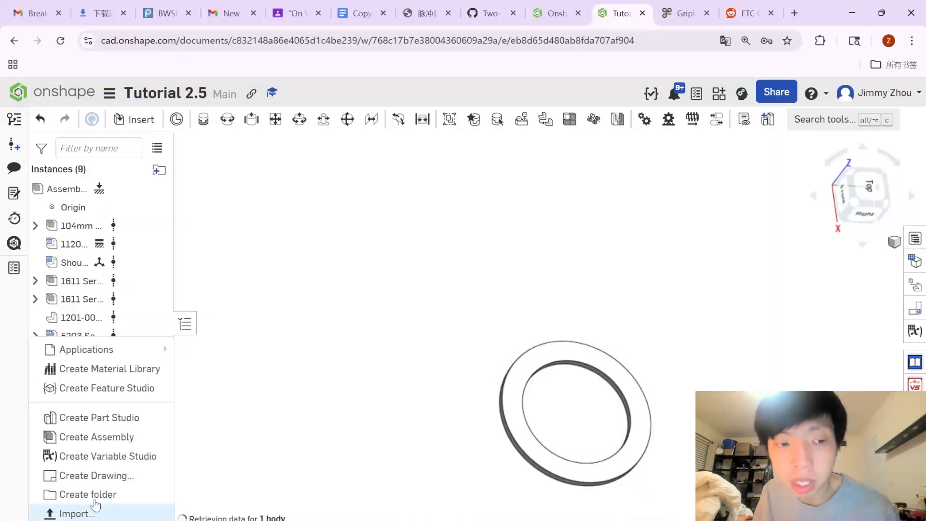
click(85, 424)
right_click(343, 519)
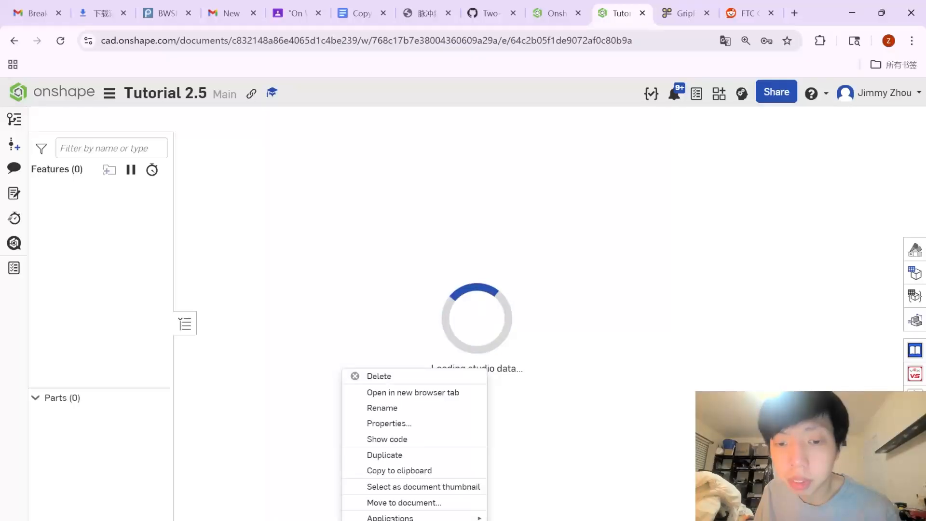
click(399, 413)
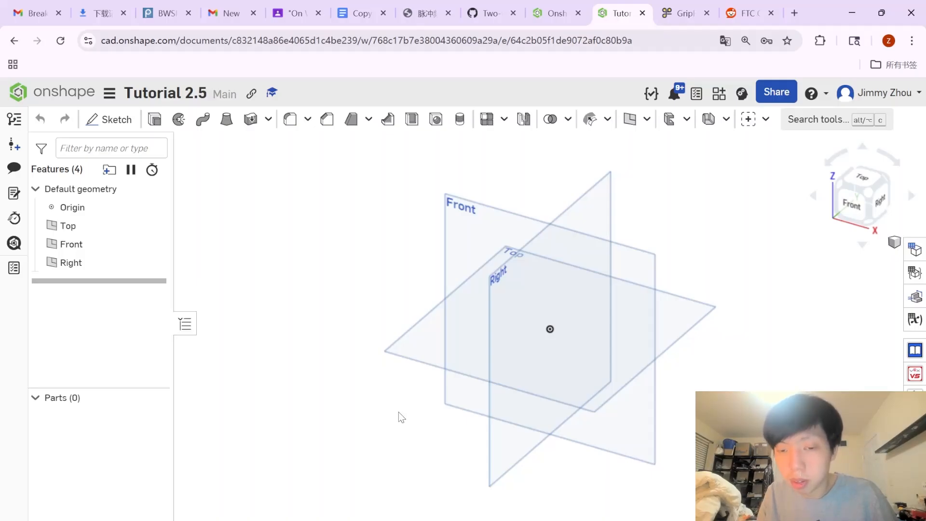
Start a sketch on the Top plane and draw a circle 8 mm in diameter near the origin
click(425, 324)
click(110, 119)
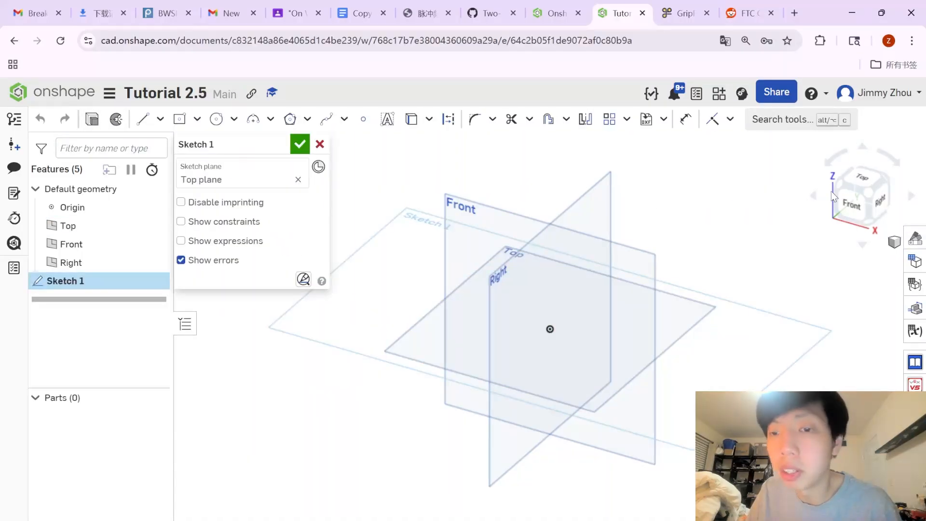
click(857, 180)
scroll(544, 323, up, 3)
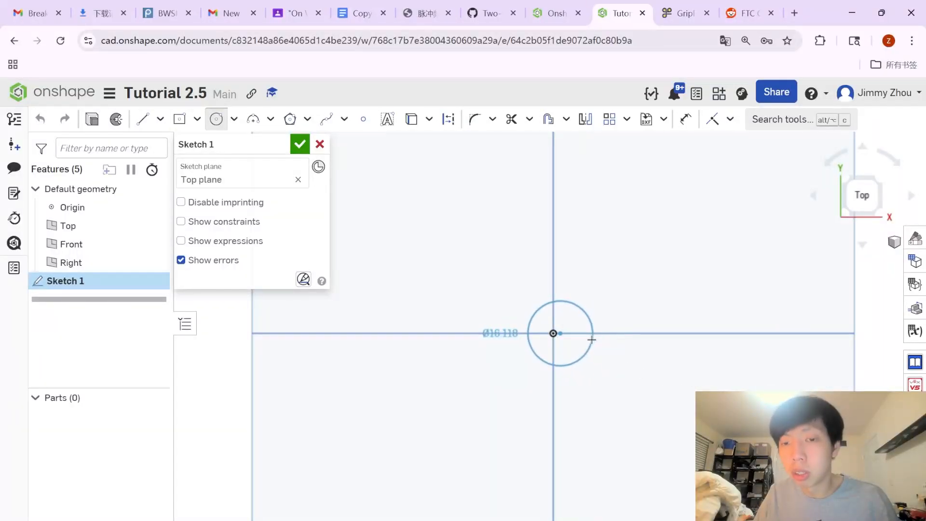
click(592, 339)
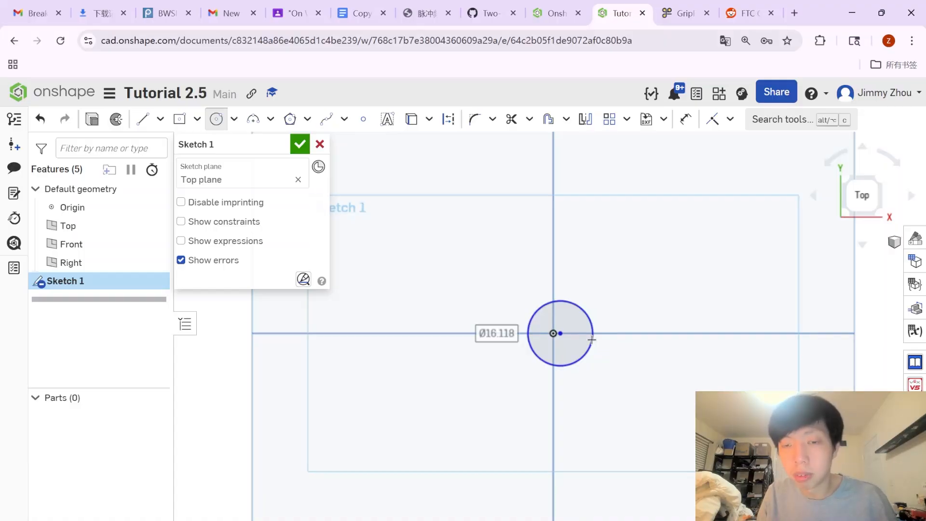
key(Return)
Add a concentric 11 mm diameter circle and move the circles' shared center onto the origin, finishing the sketch
scroll(579, 340, up, 5)
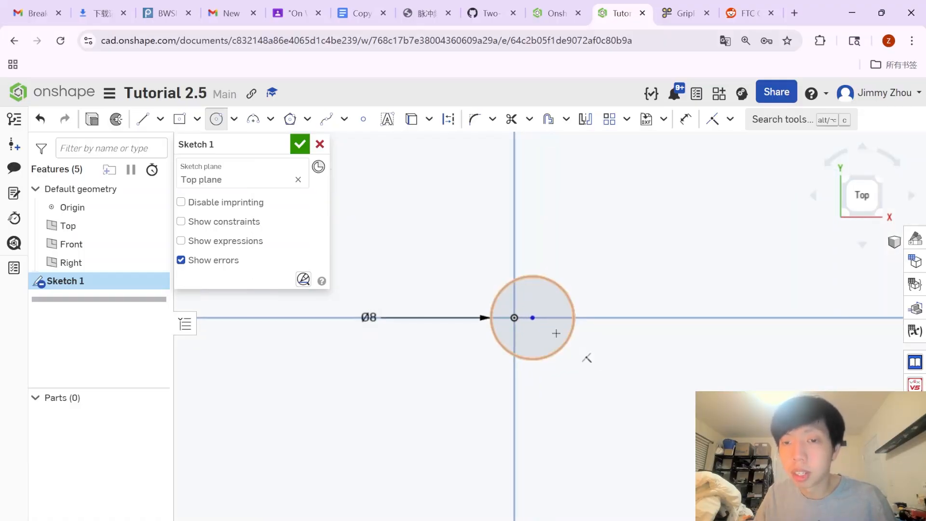
click(607, 327)
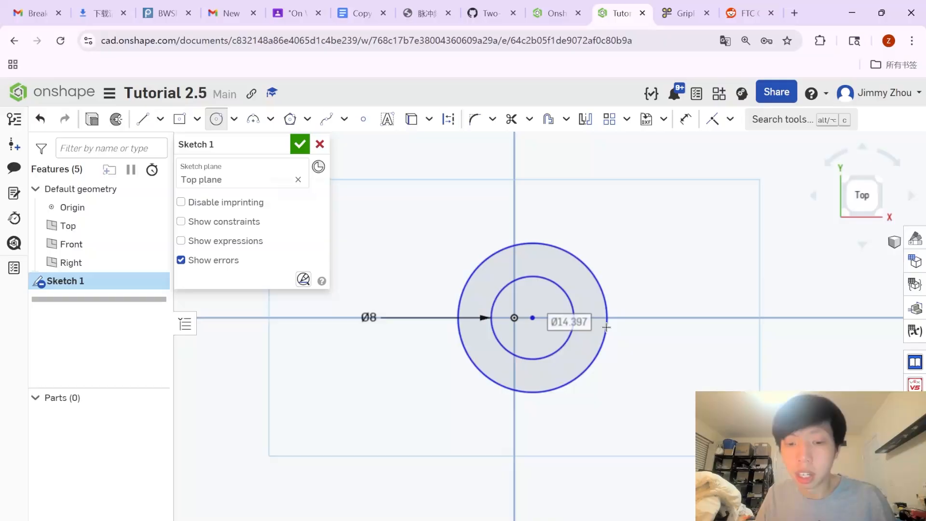
text(11)
key(Return)
scroll(571, 333, up, 5)
key(Escape)
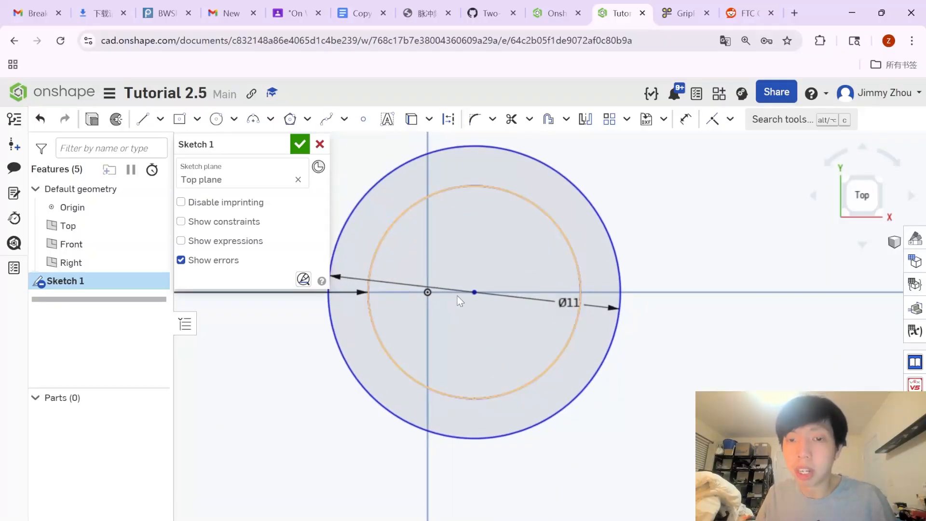
mouse_move(471, 293)
mouse_down()
mouse_move(465, 308)
mouse_move(501, 221)
mouse_move(505, 309)
mouse_move(478, 343)
mouse_move(426, 338)
mouse_up()
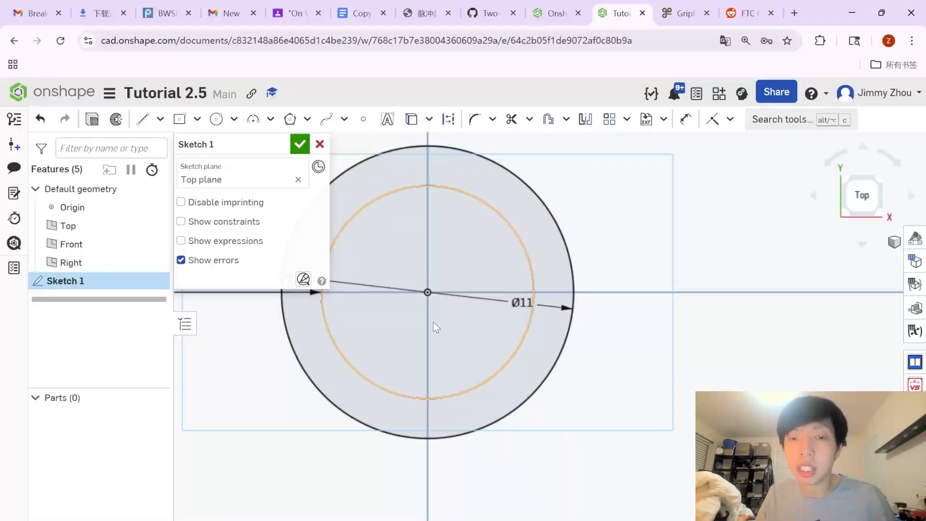
click(299, 143)
Extrude the ring between the two circles to a blind depth of 9 mm as a new solid
click(101, 279)
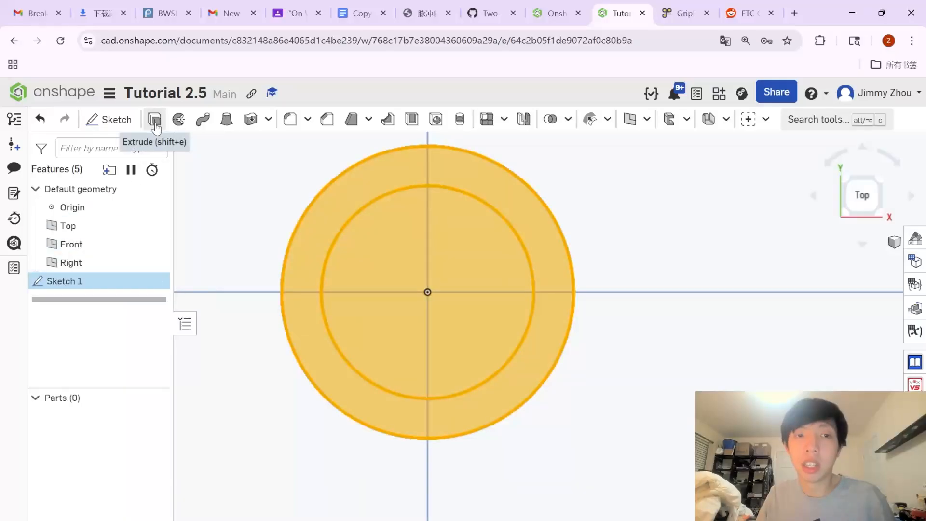
click(155, 125)
right_drag(549, 319, 506, 217)
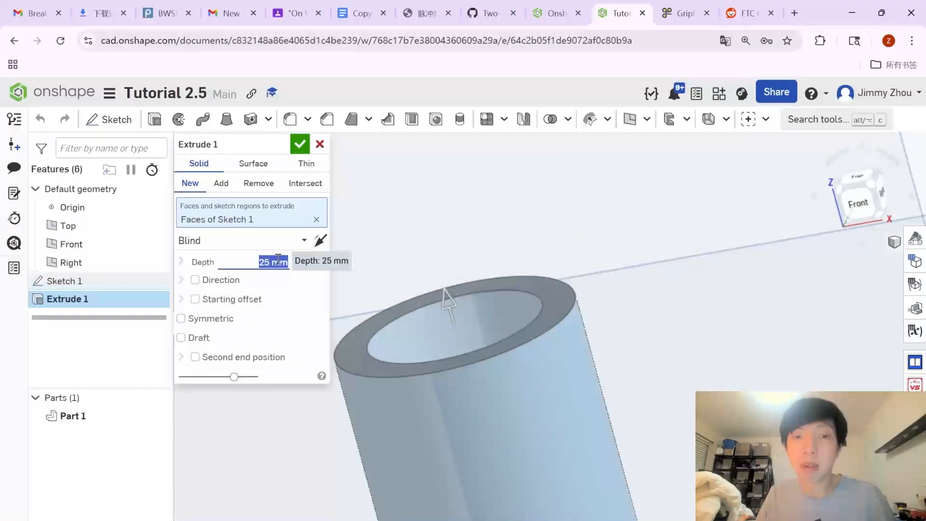
key(Return)
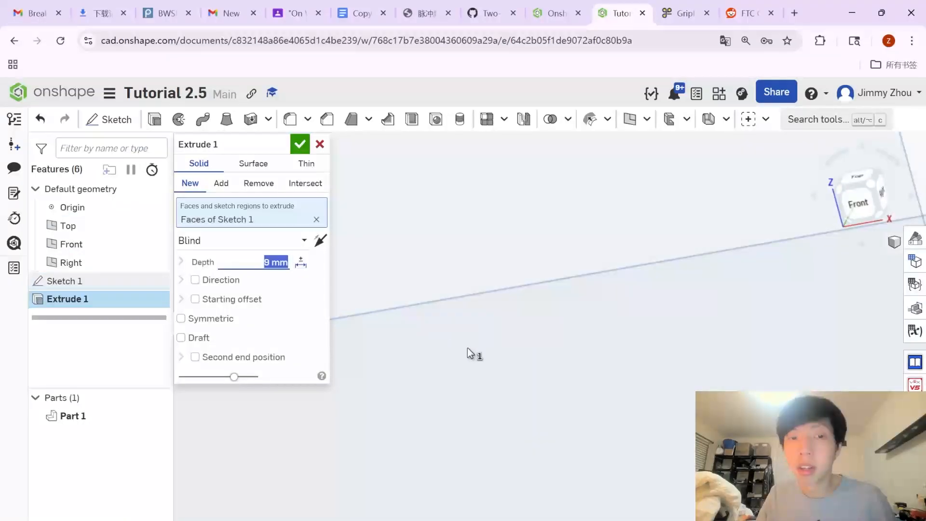
scroll(471, 350, down, 3)
click(300, 145)
Set the spacer part's appearance color to gray A5A5A5
scroll(490, 470, up, 3)
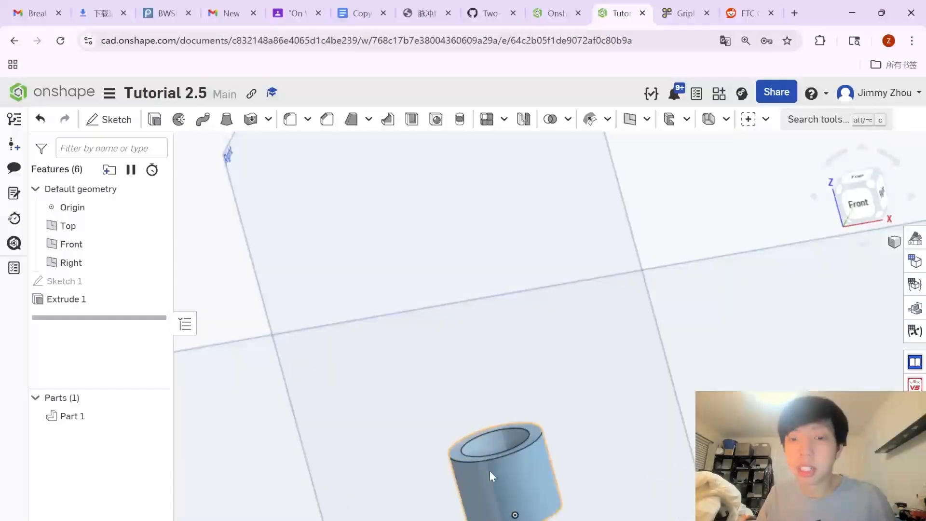
right_click(519, 491)
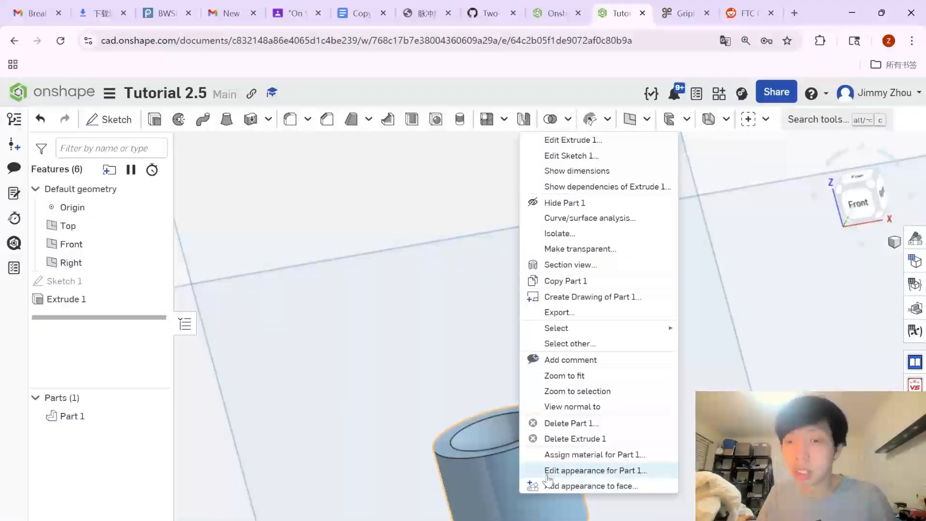
click(548, 473)
click(238, 293)
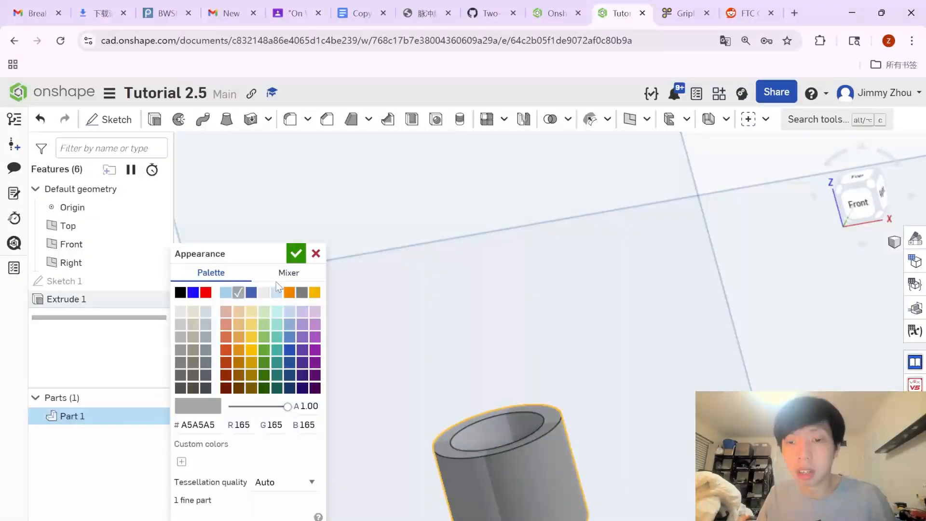
click(295, 254)
scroll(482, 471, down, 5)
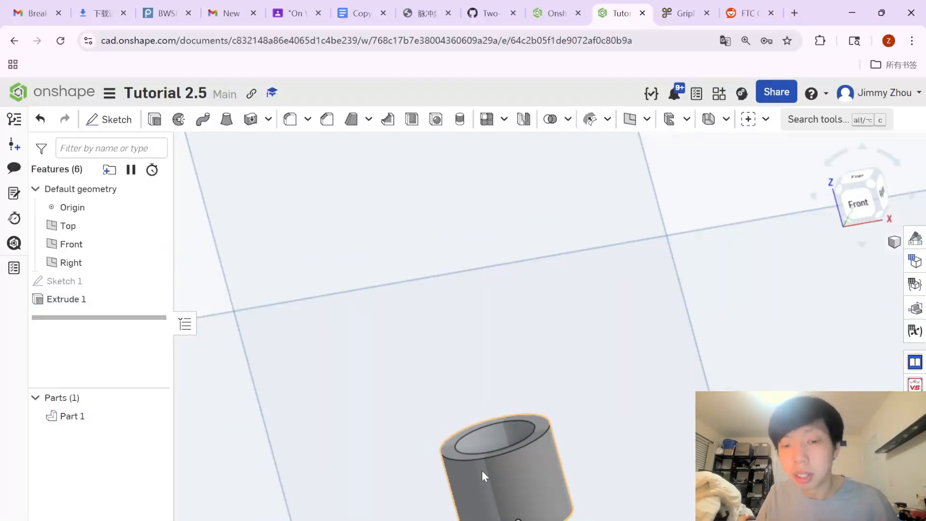
In the assembly, fasten one loose 2807 Series shim concentrically around the base of the 5203 Series motor's shaft
click(269, 519)
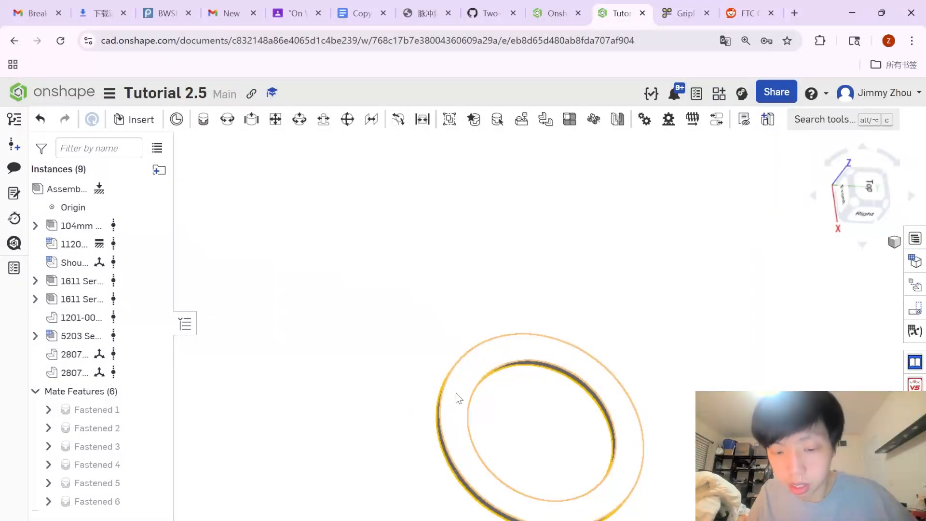
key(m)
click(462, 391)
scroll(455, 256, up, 5)
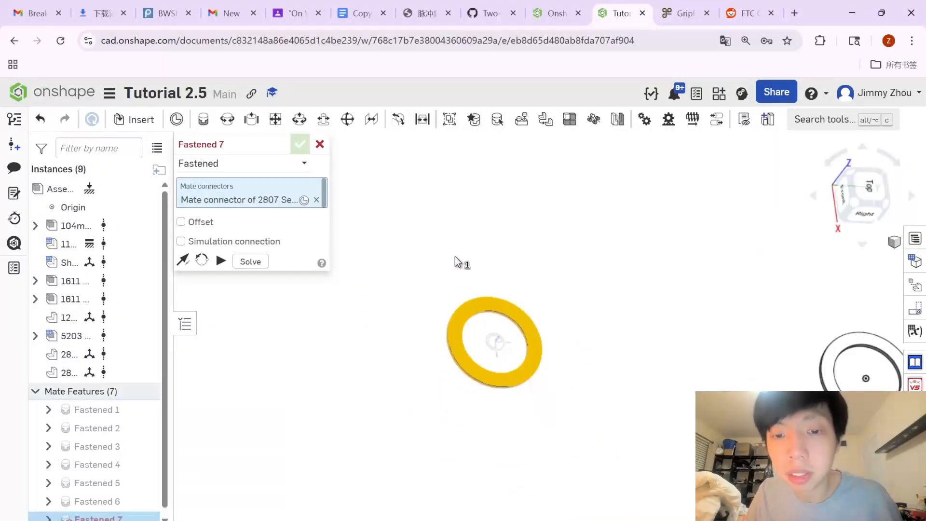
middle_drag(455, 282, 488, 448)
scroll(489, 444, up, 4)
middle_drag(491, 395, 512, 505)
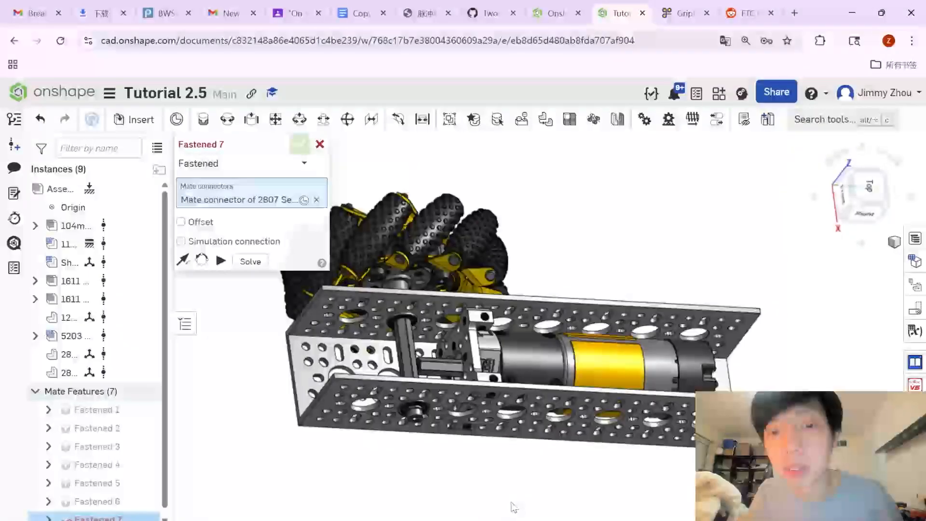
right_drag(512, 505, 487, 465)
right_drag(478, 416, 484, 421)
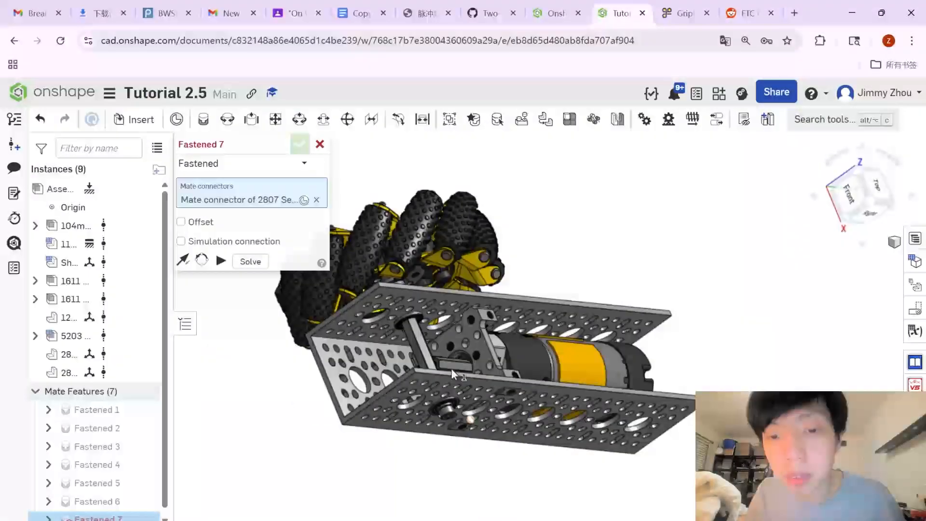
right_drag(451, 368, 483, 322)
scroll(473, 365, down, 10)
scroll(473, 366, down, 3)
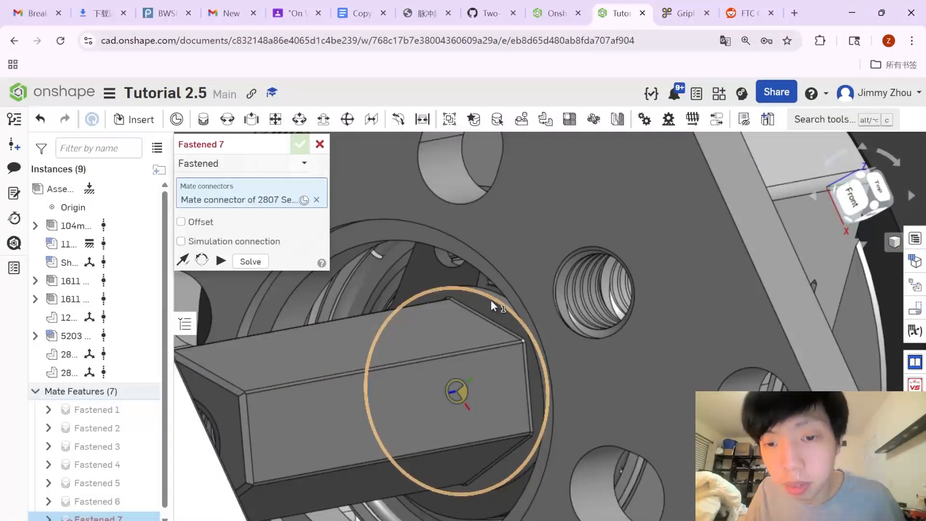
click(490, 299)
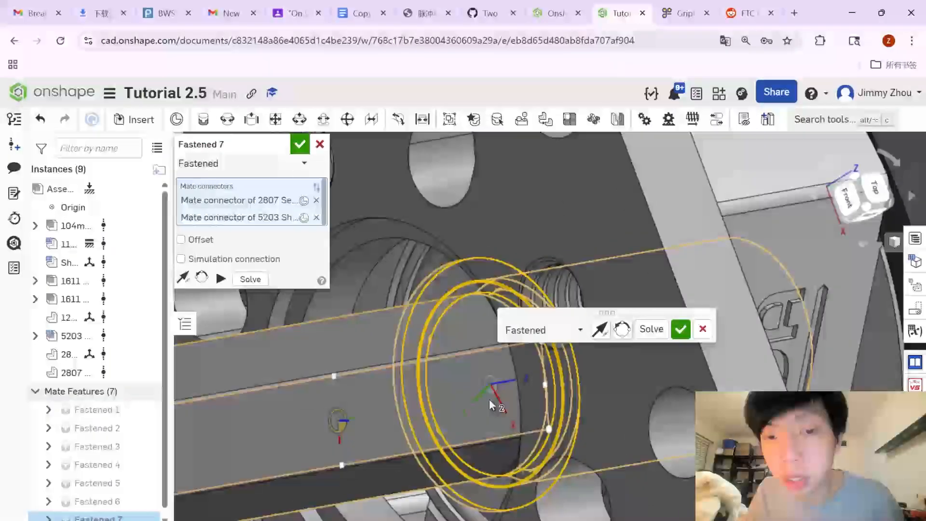
right_drag(489, 398, 450, 343)
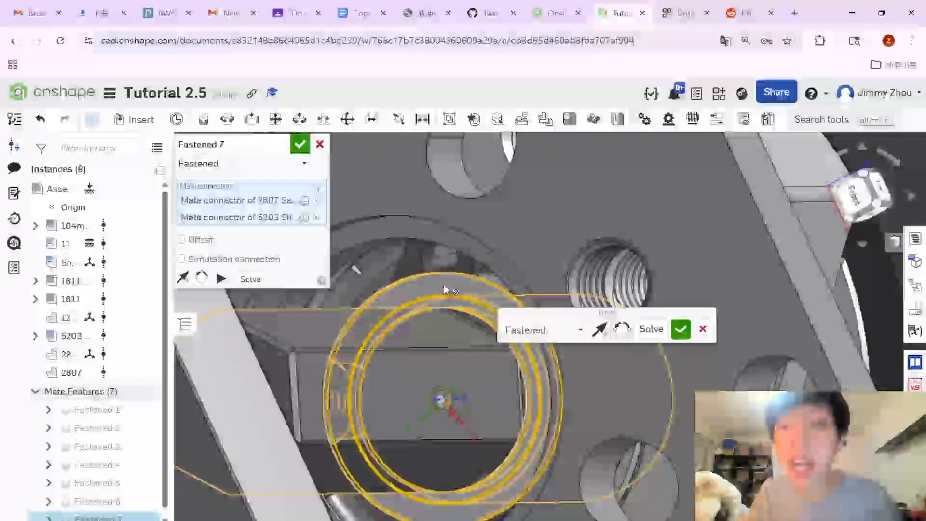
click(681, 329)
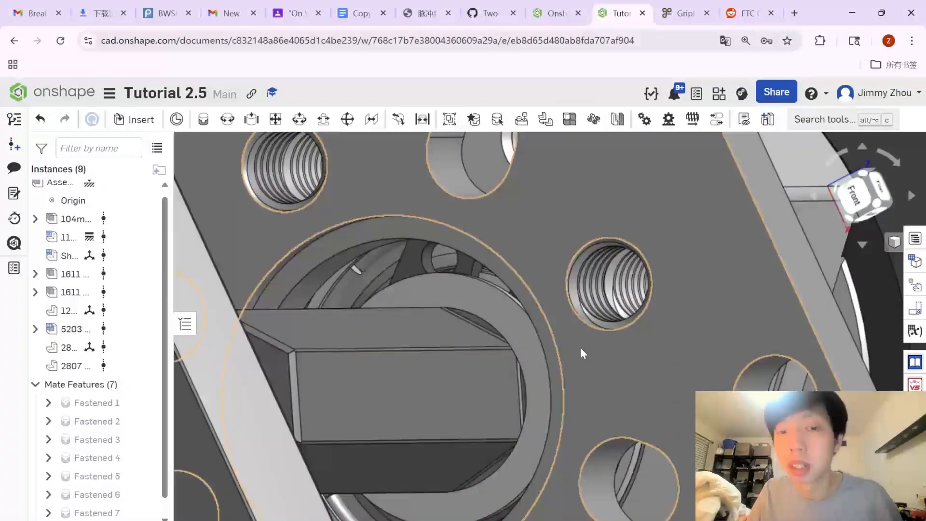
Fasten the second loose 2807 Series shim concentrically onto the face of the shim already seated on the motor shaft
scroll(542, 375, down, 5)
scroll(589, 443, down, 4)
middle_drag(596, 429, 596, 371)
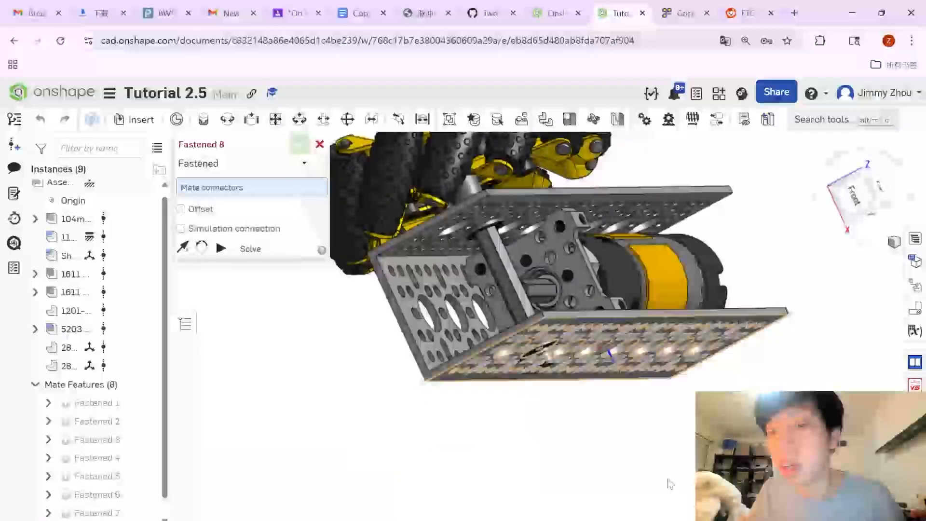
middle_drag(676, 519, 658, 241)
click(771, 416)
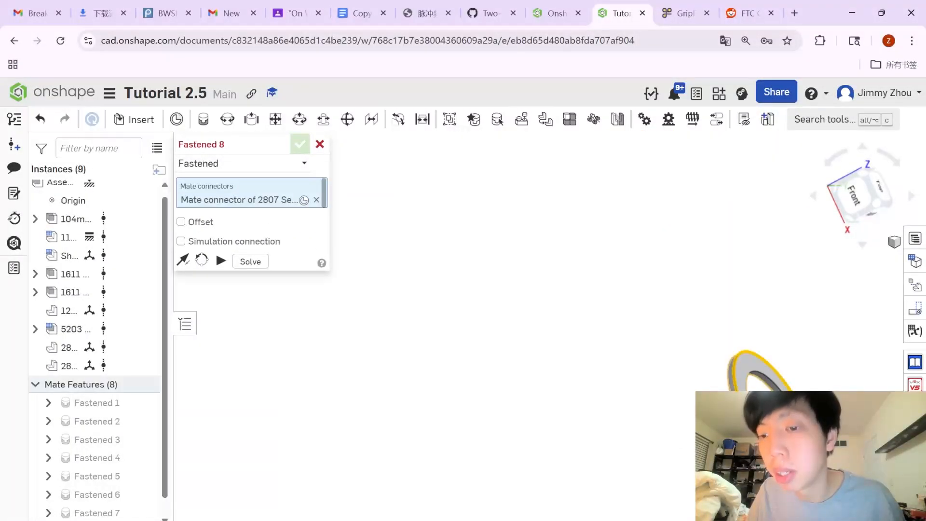
scroll(593, 439, down, 7)
scroll(494, 421, down, 3)
middle_drag(500, 381, 560, 399)
right_drag(559, 399, 606, 320)
scroll(593, 325, up, 10)
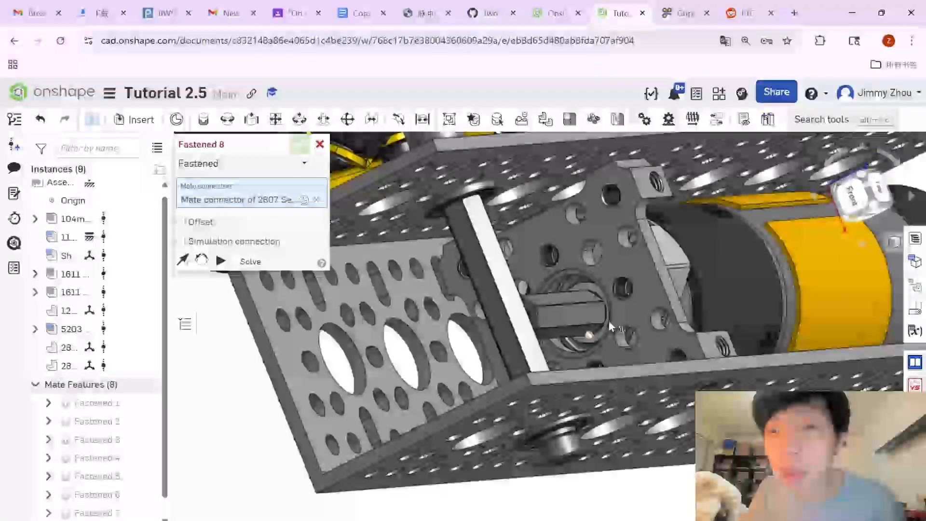
scroll(595, 296, up, 5)
scroll(577, 241, down, 2)
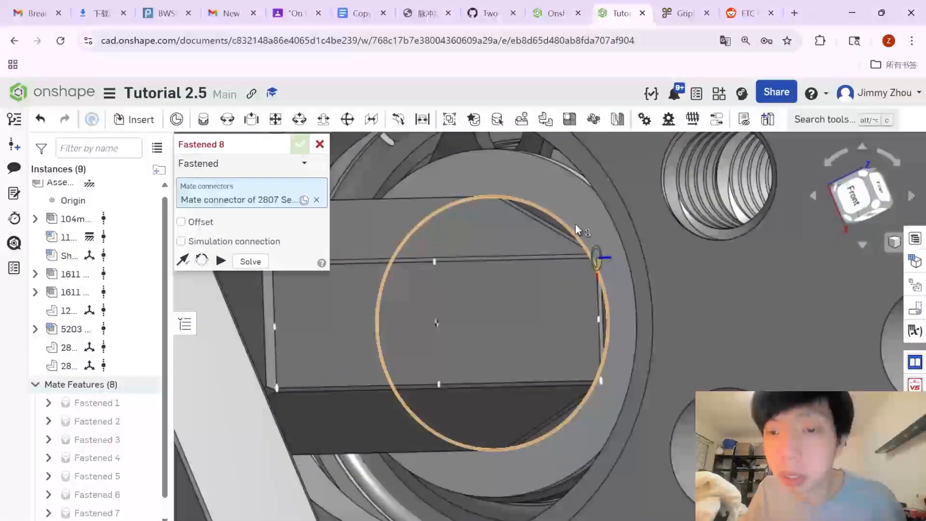
click(575, 221)
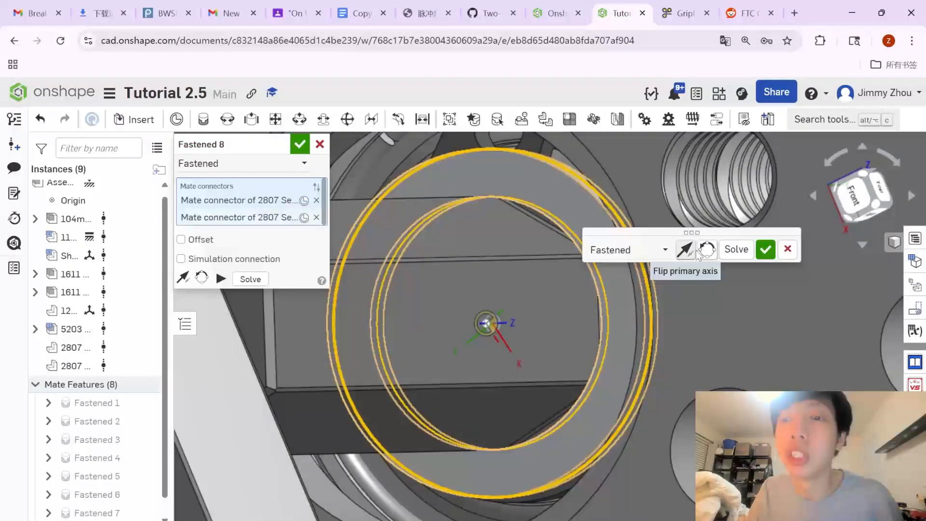
click(765, 249)
scroll(632, 320, down, 5)
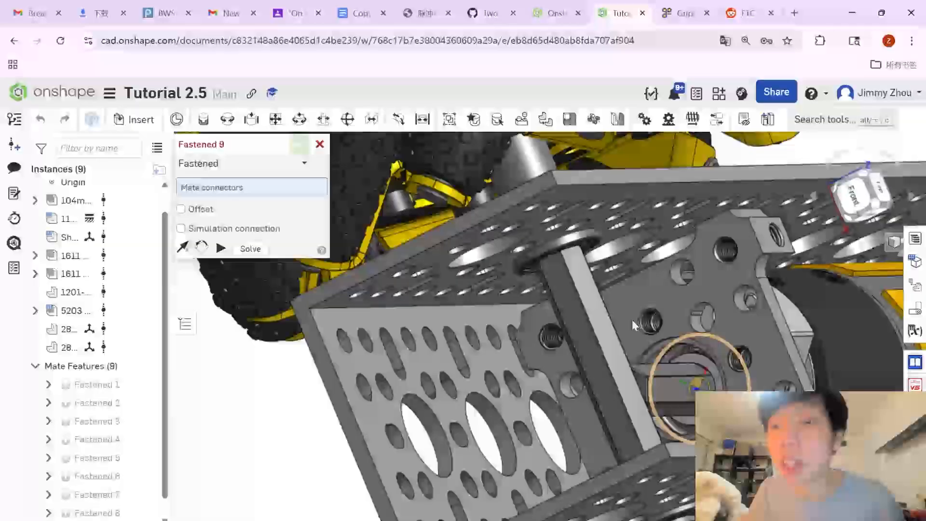
scroll(634, 364, down, 10)
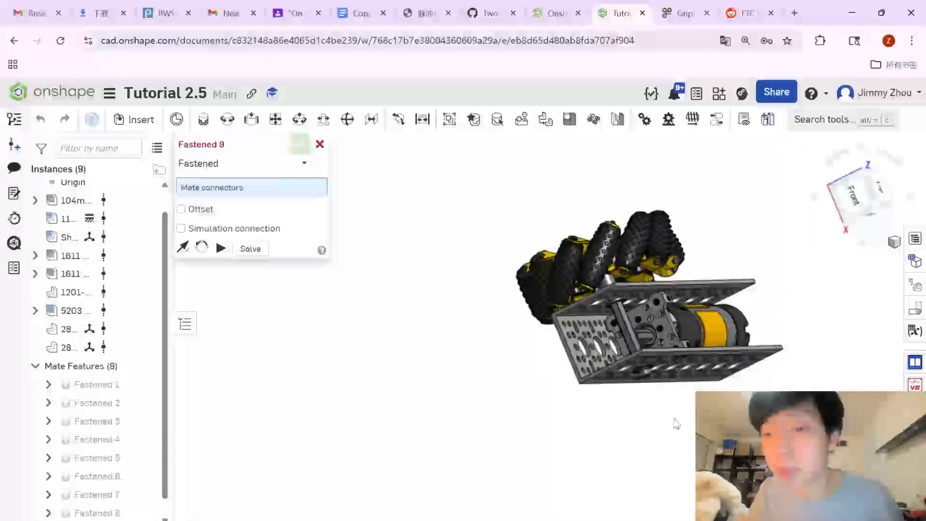
scroll(676, 423, down, 6)
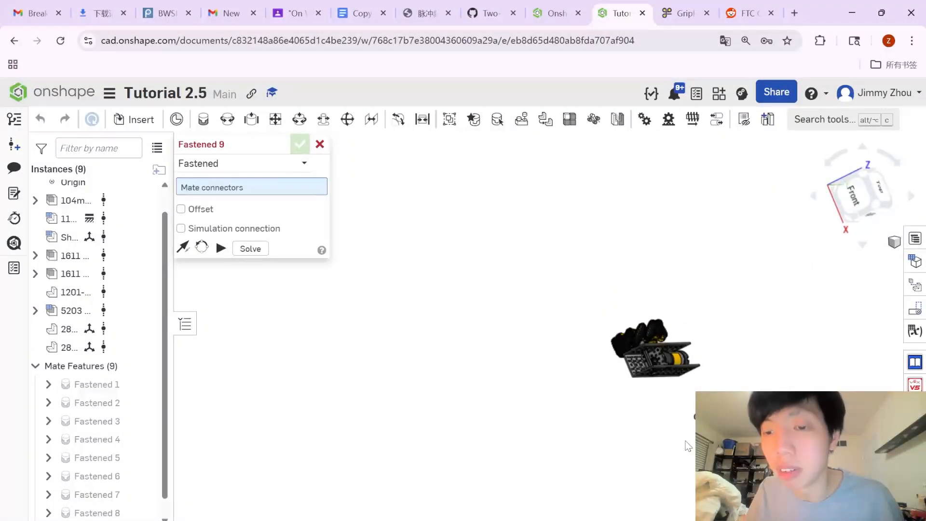
right_drag(688, 446, 530, 396)
click(319, 144)
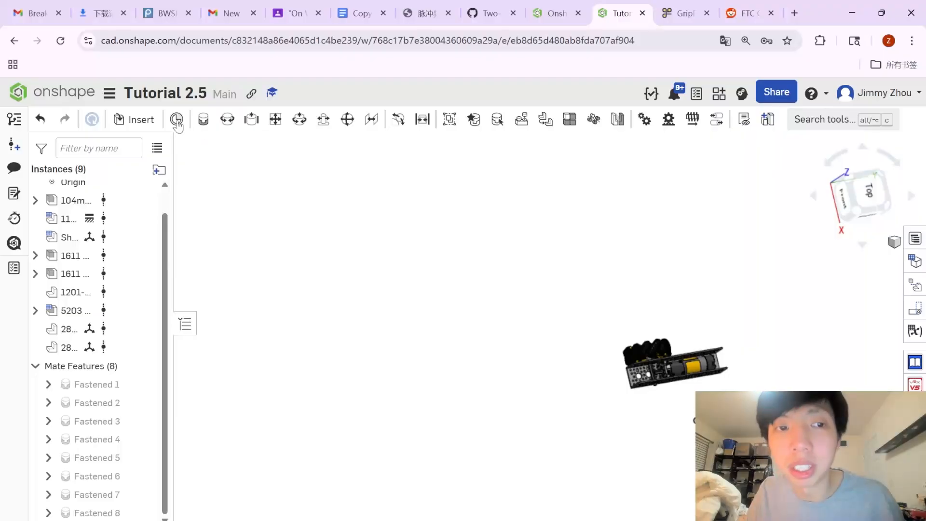
Insert one instance of the custom spacer (8mm id 11mm od 9mm) from the current document, placing it in open space beside the drive module
click(140, 120)
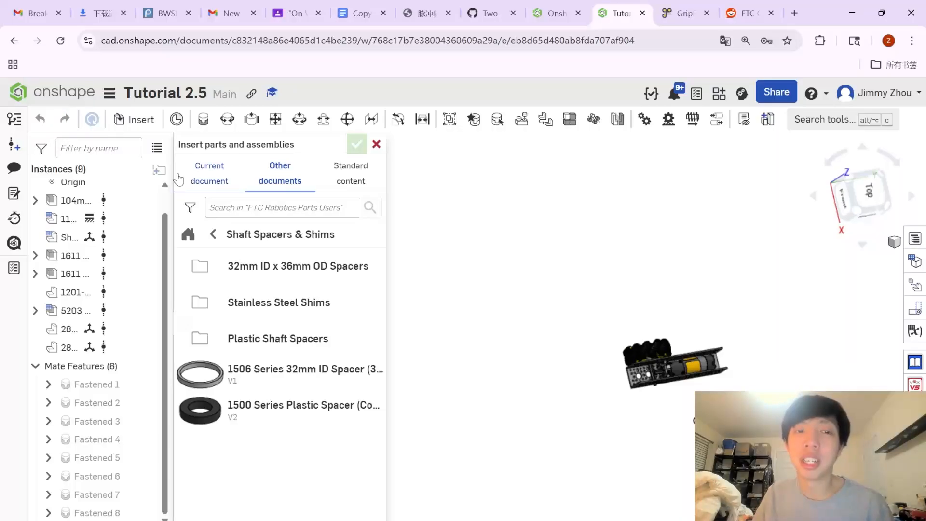
click(193, 183)
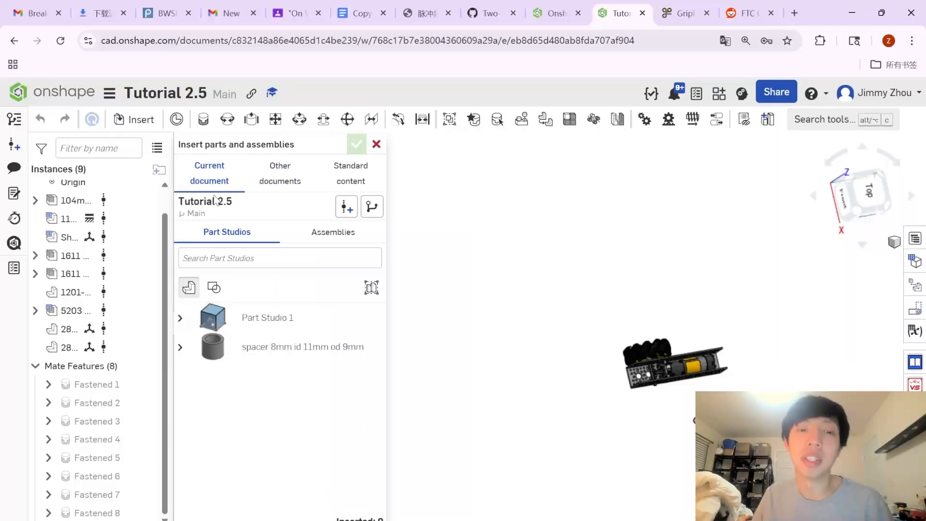
click(270, 319)
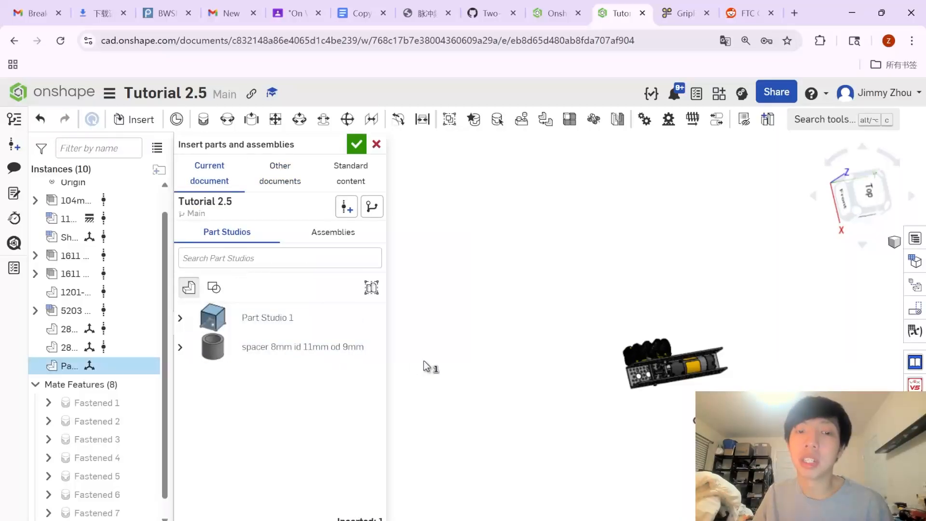
click(533, 367)
click(357, 144)
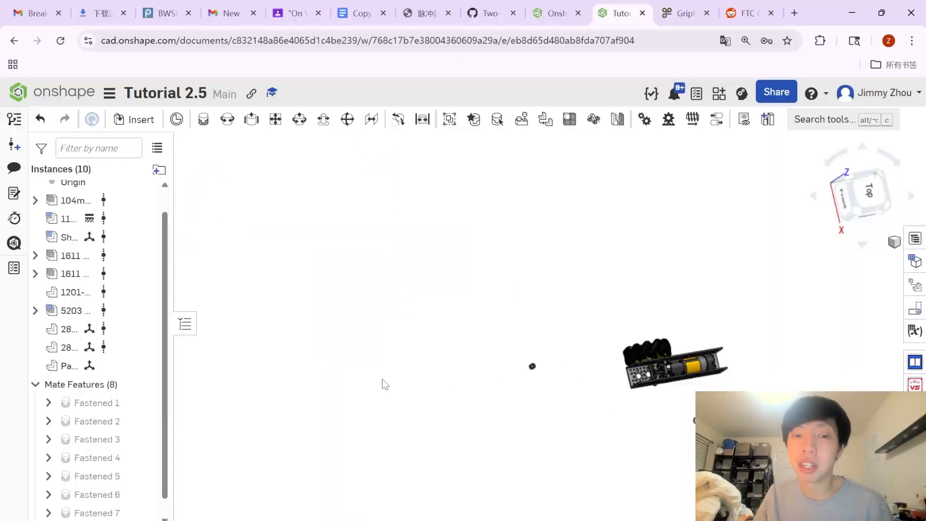
click(135, 119)
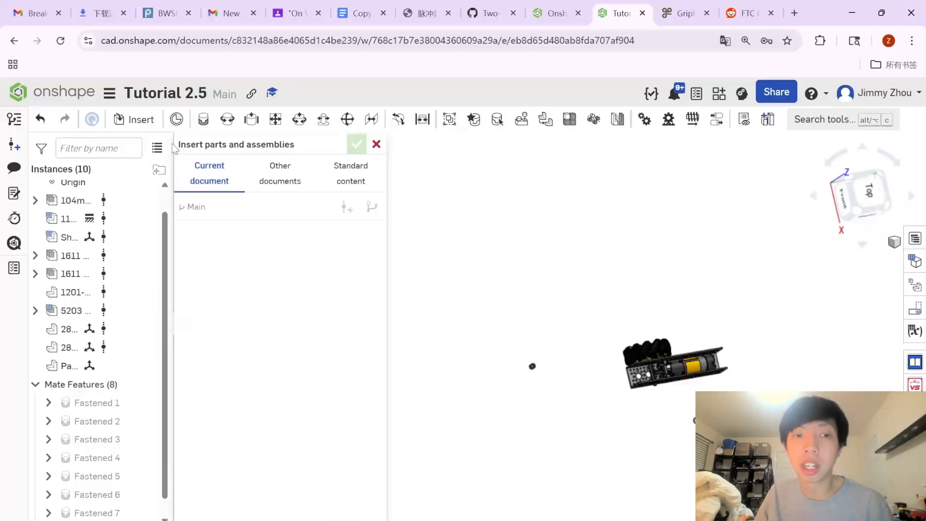
click(376, 145)
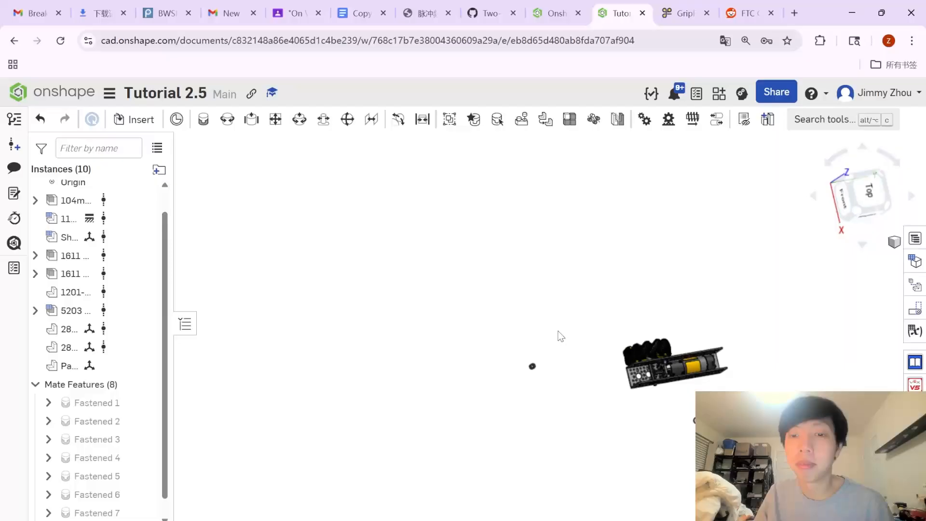
Fasten the end face of the custom spacer concentrically against the outer 2807 Series shim on the motor shaft
scroll(516, 378, up, 12)
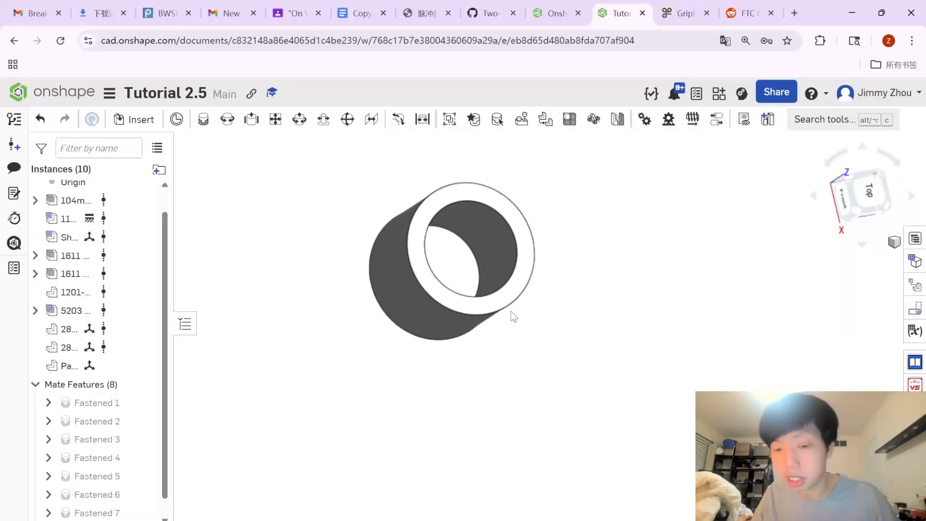
key(f)
click(511, 304)
scroll(627, 331, down, 10)
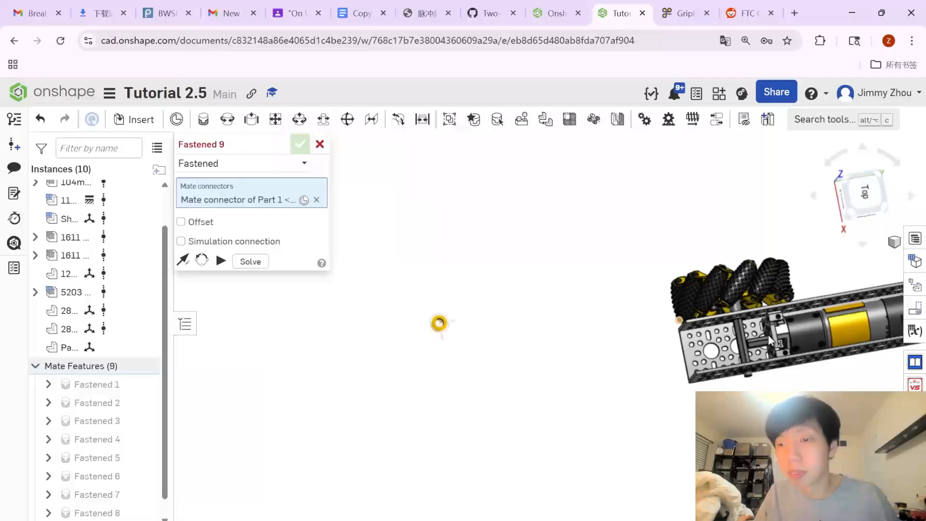
scroll(774, 347, up, 5)
scroll(774, 357, up, 5)
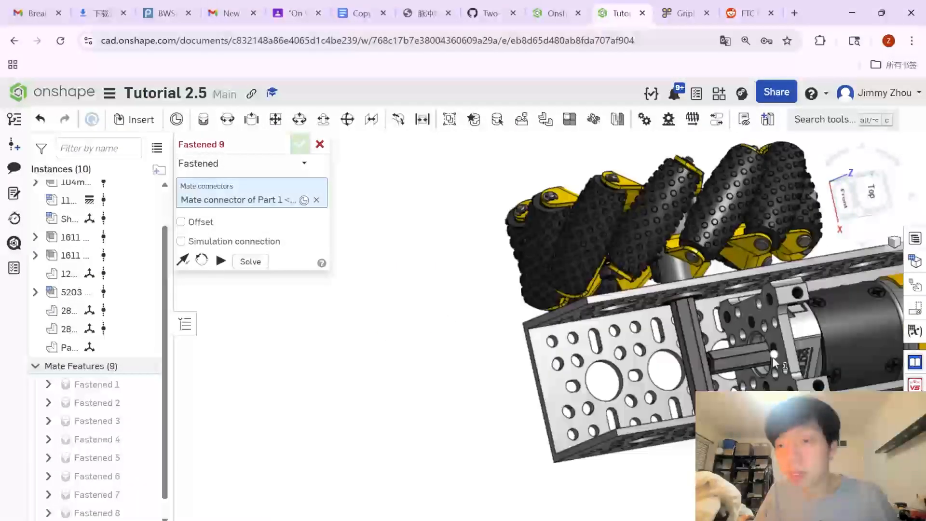
scroll(761, 368, up, 5)
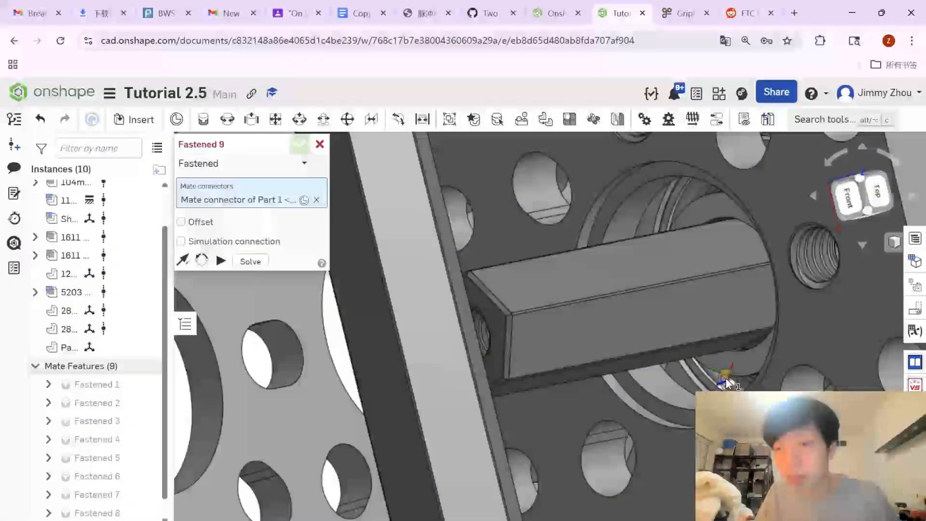
click(717, 376)
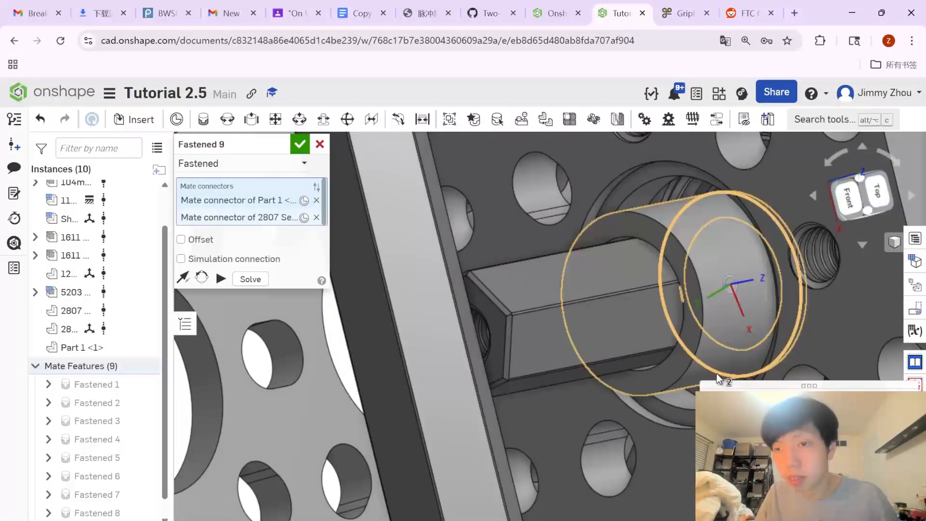
scroll(718, 376, down, 5)
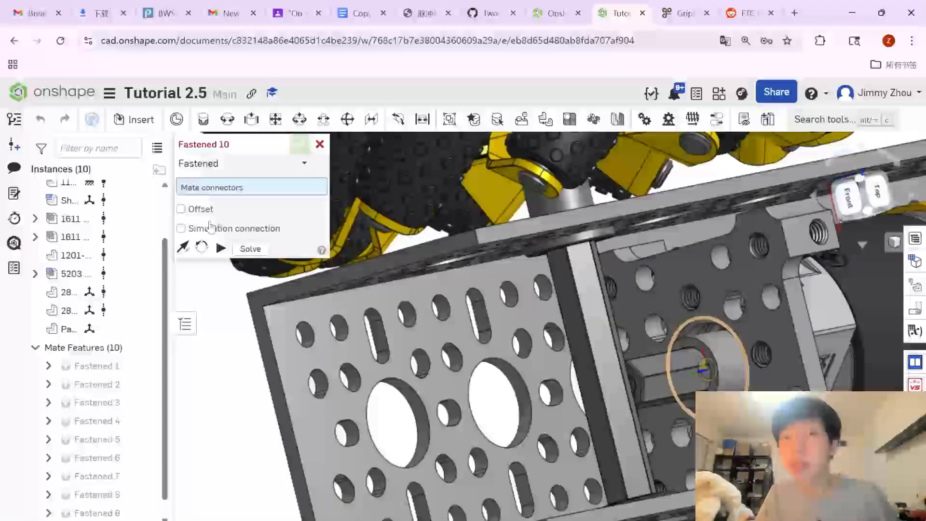
click(320, 144)
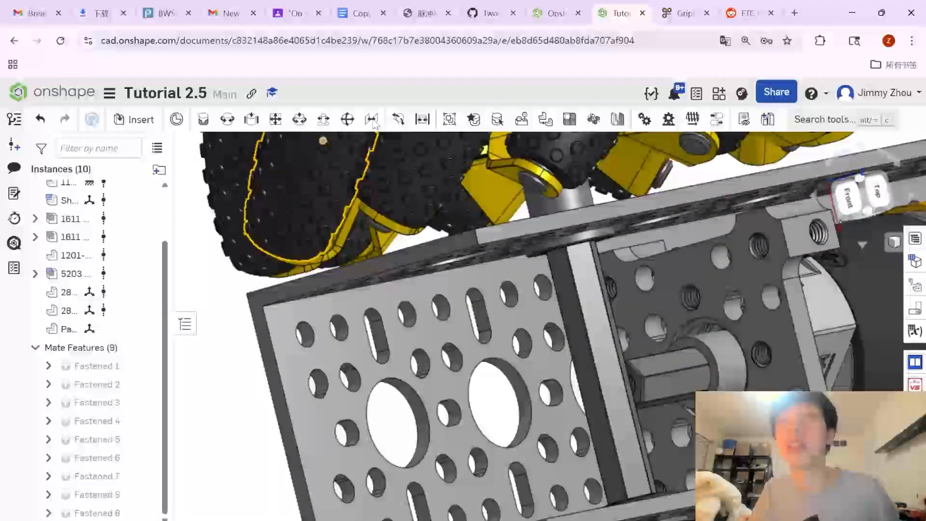
Switch to the goBILDA website and open the Bevel Gears category within the Motion section's Gears
click(683, 13)
scroll(532, 205, up, 4)
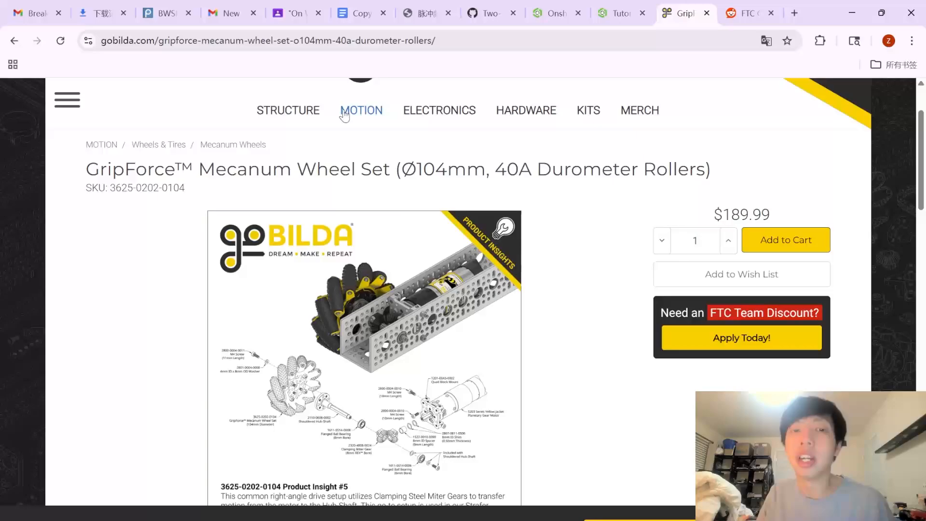
scroll(180, 281, down, 4)
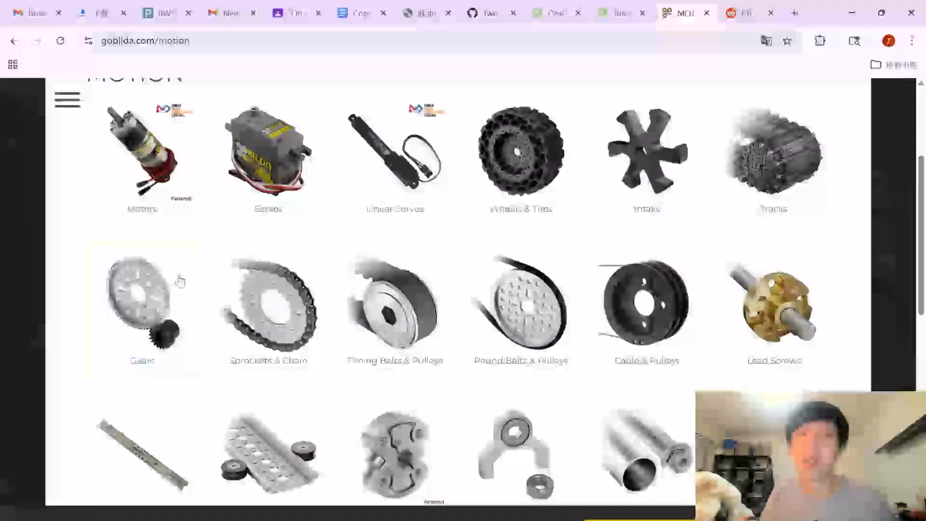
click(152, 299)
scroll(157, 304, down, 5)
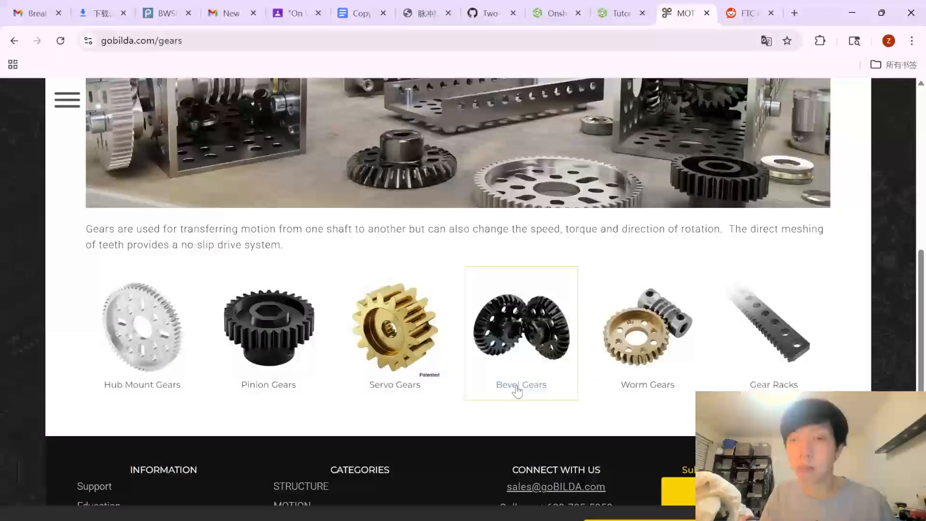
click(534, 370)
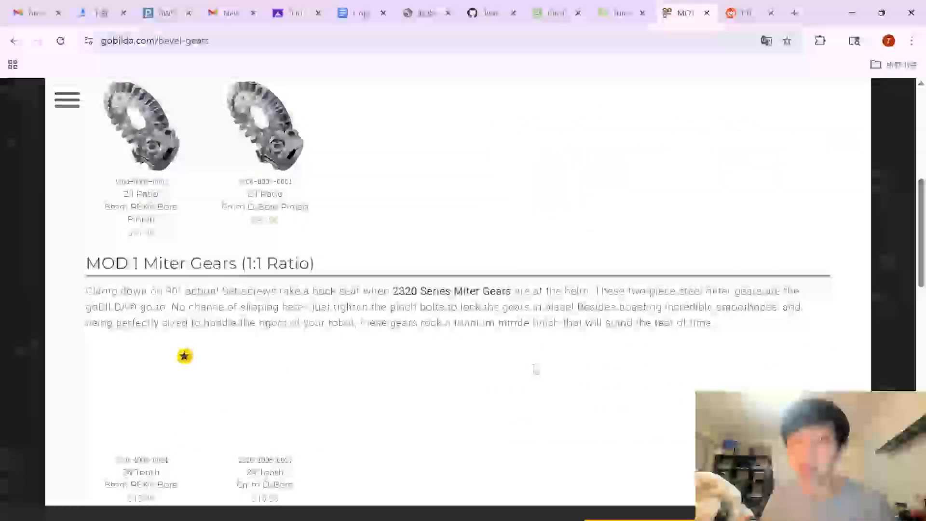
Compare the miter gear series on the Bevel Gears page, examining the MOD 1 clamping gear with 8mm REX bore and 24 teeth
scroll(534, 369, down, 10)
scroll(111, 254, down, 14)
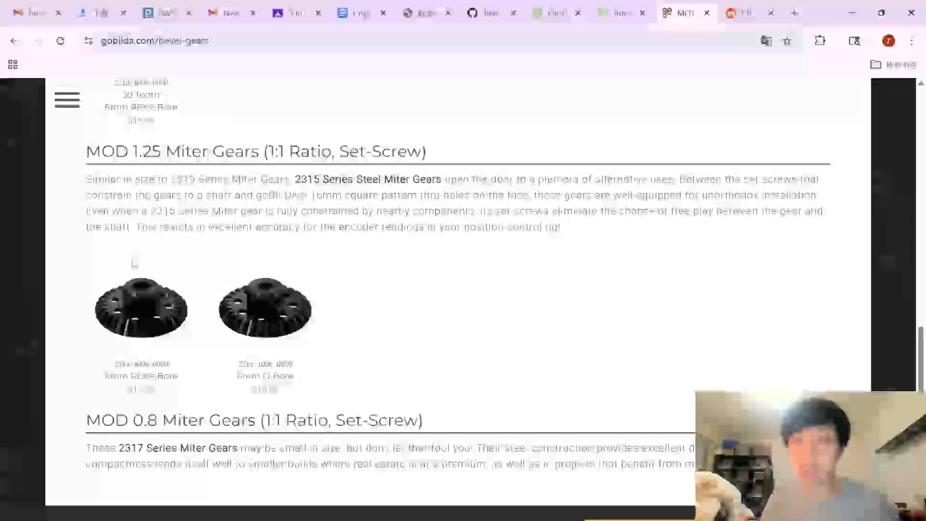
scroll(135, 269, up, 12)
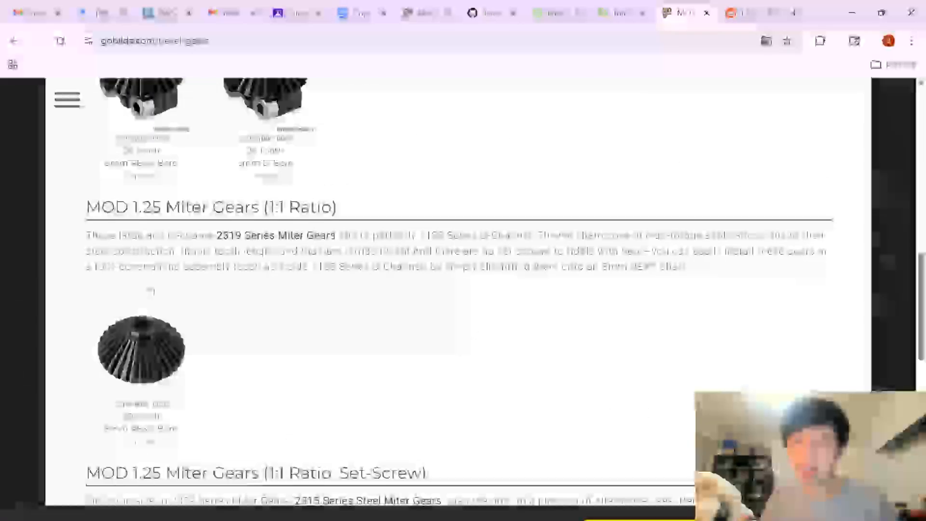
scroll(161, 368, up, 4)
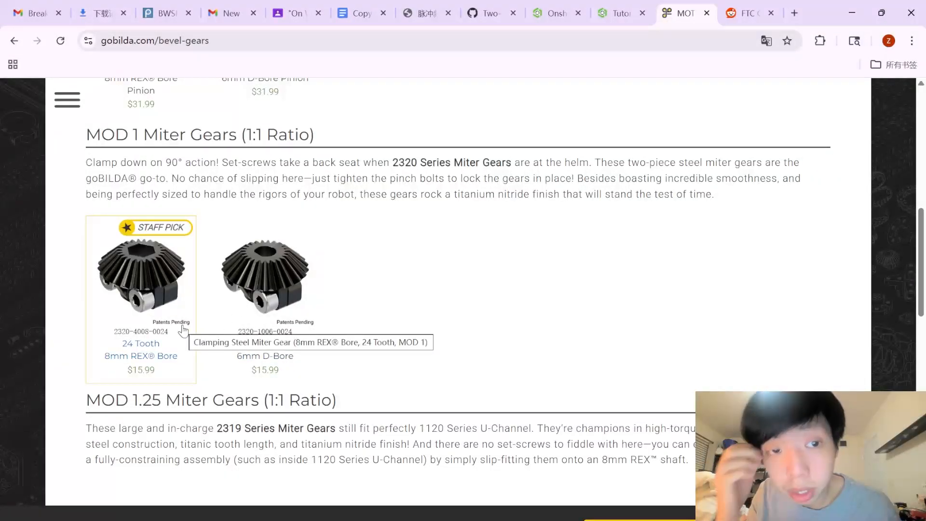
scroll(200, 346, up, 3)
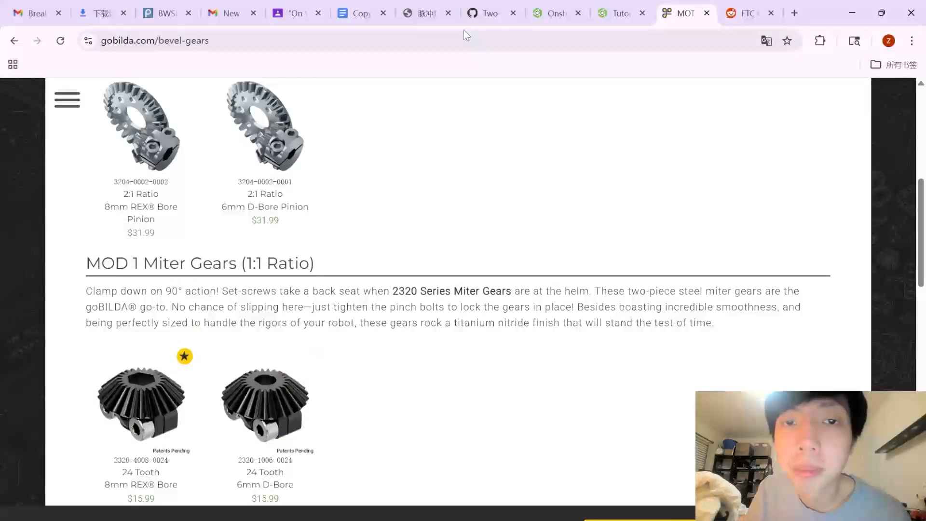
Switch back to the Onshape assembly and browse the parts library for insertion, opening Miter Gears (1:1 Ratio) within Motion, Gears, Bevel Gears
click(597, 8)
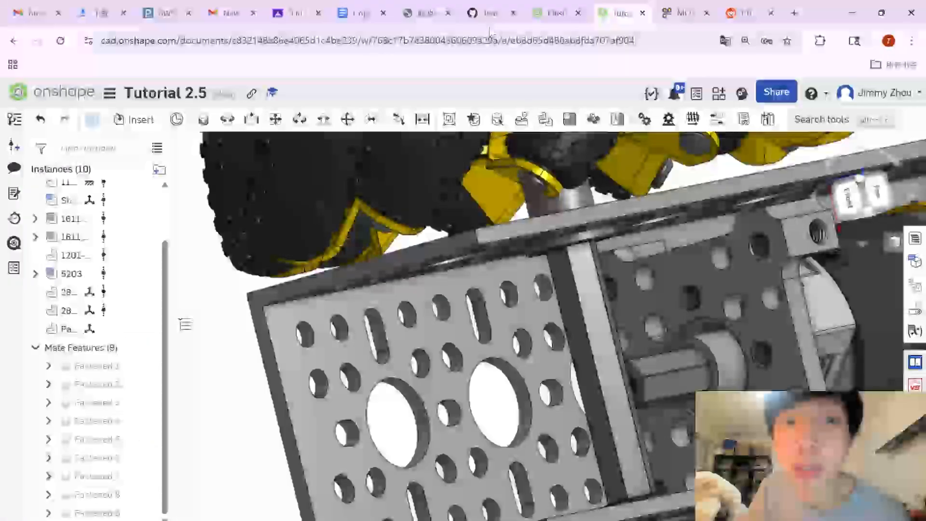
click(135, 119)
click(260, 180)
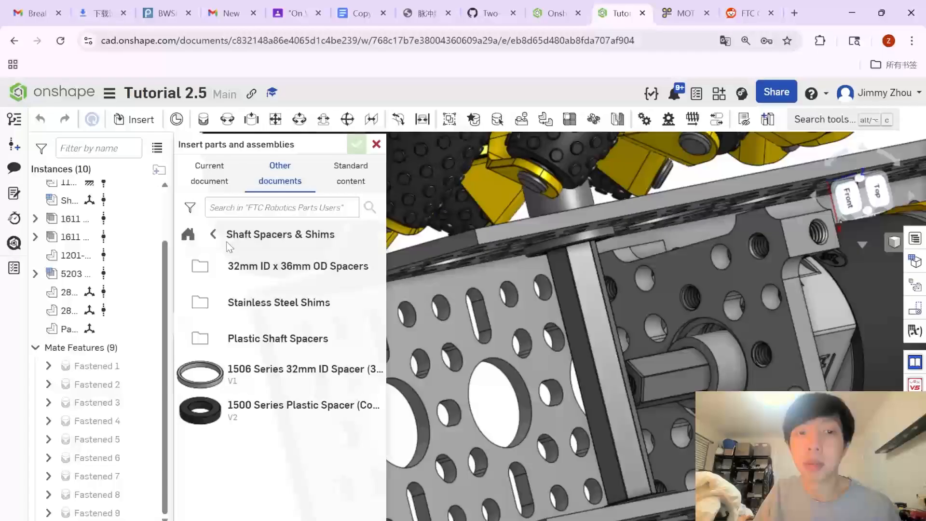
click(213, 236)
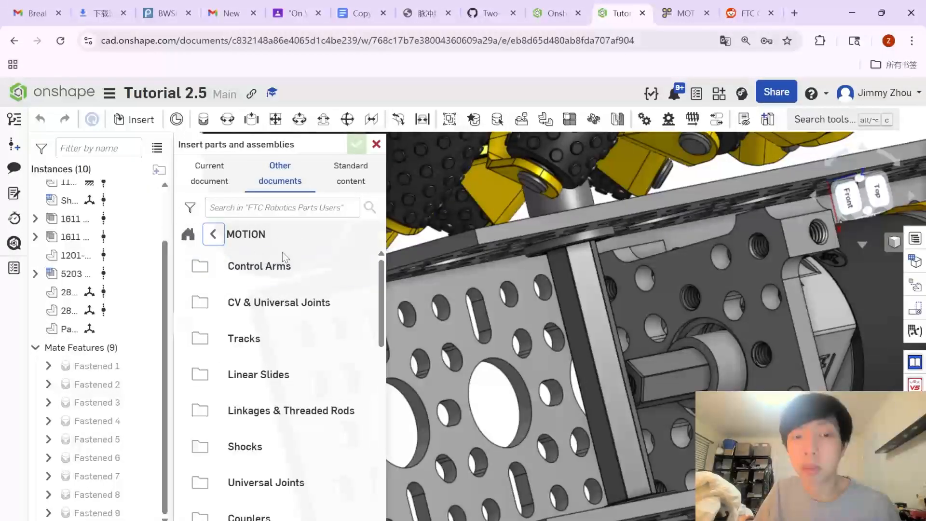
scroll(273, 337, down, 5)
scroll(258, 415, down, 3)
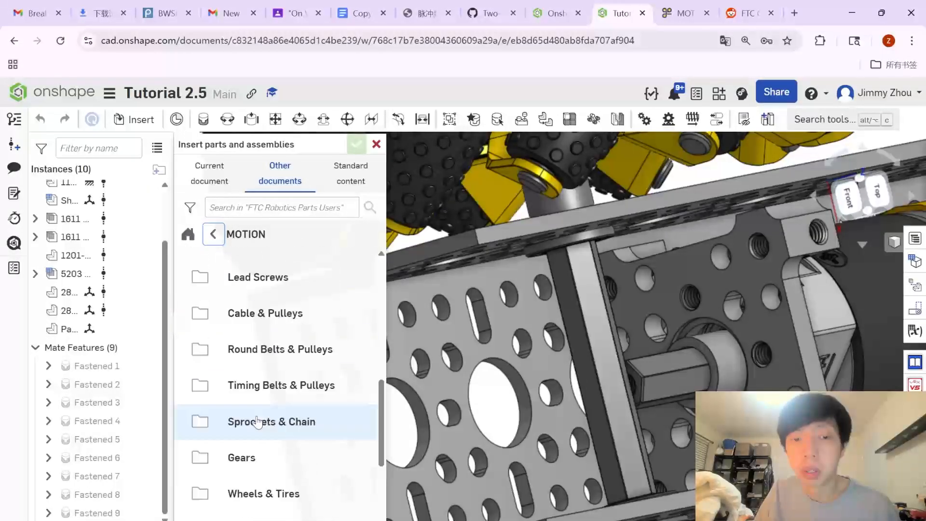
scroll(257, 428, down, 2)
click(241, 394)
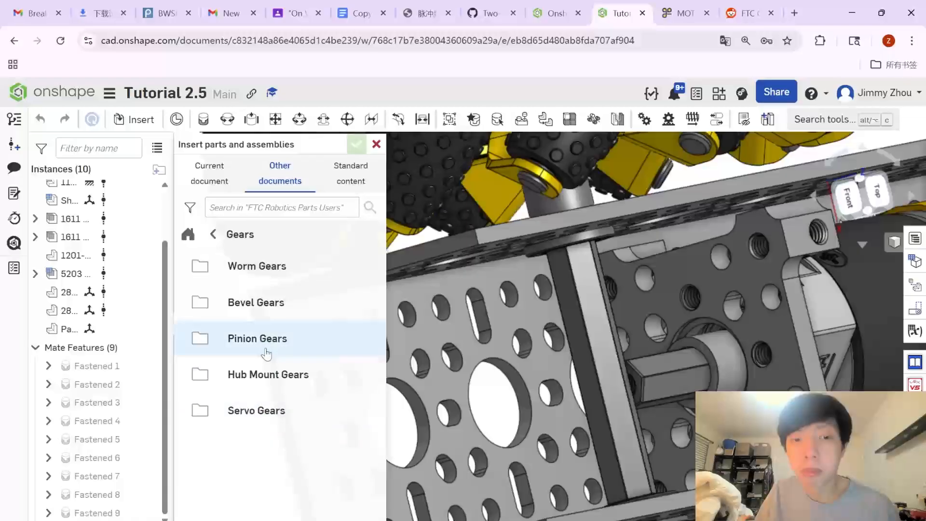
click(266, 318)
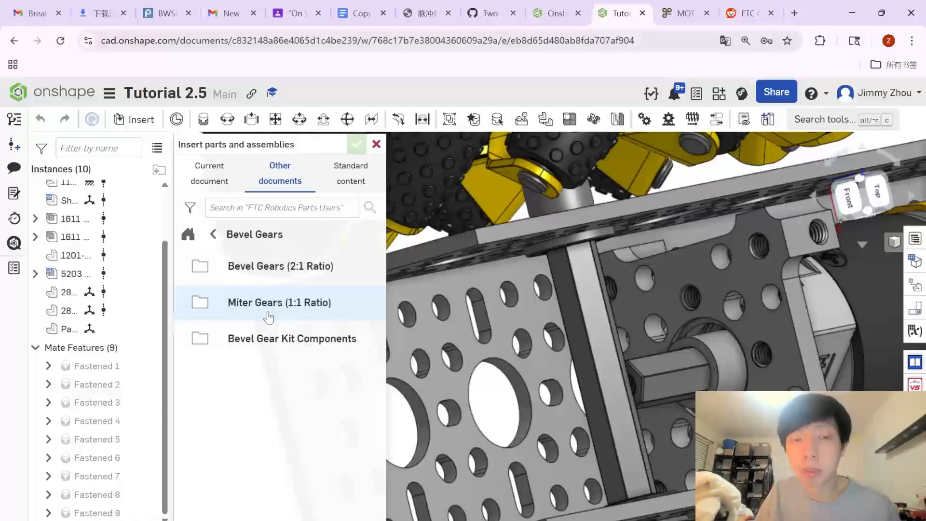
click(269, 316)
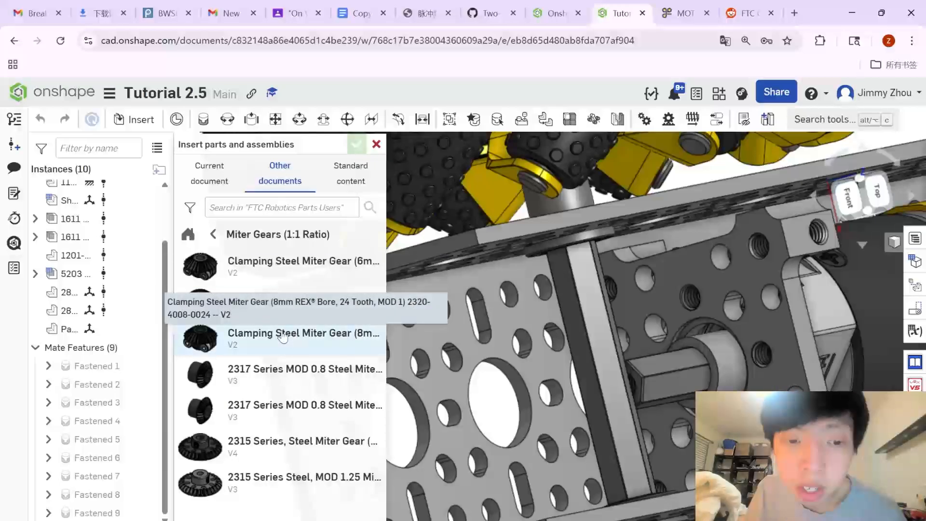
Insert two instances of the Clamping Steel Miter Gear (8mm REX Bore, 24 Tooth, MOD 1) in open space beside the drive module
click(283, 336)
click(334, 231)
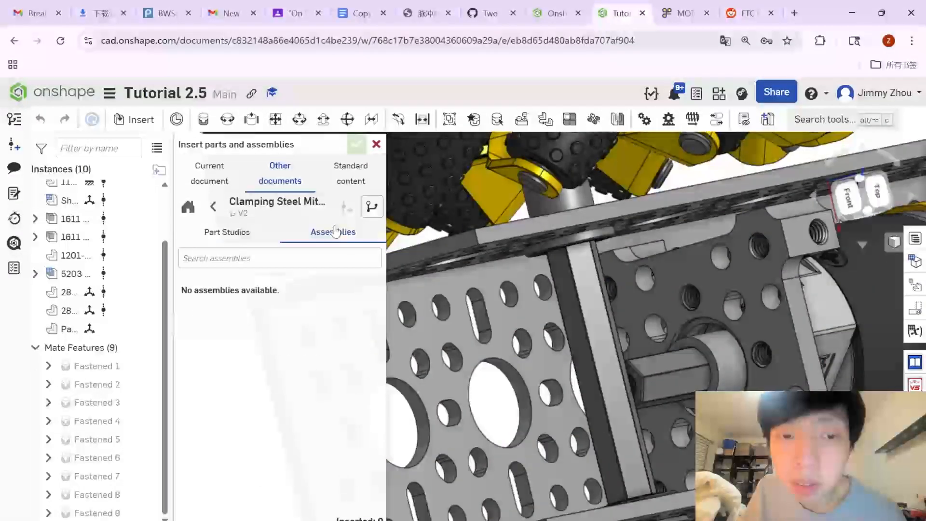
click(236, 233)
click(270, 318)
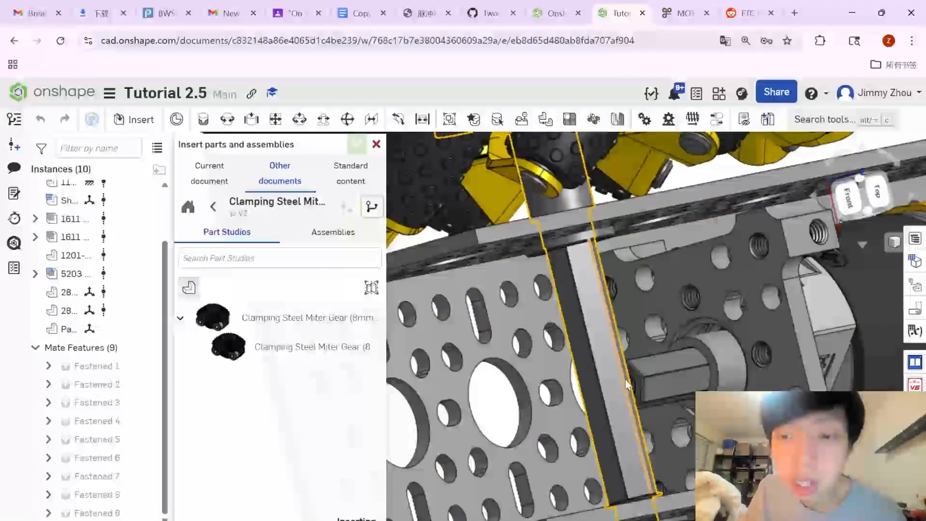
scroll(625, 379, down, 5)
scroll(625, 379, down, 3)
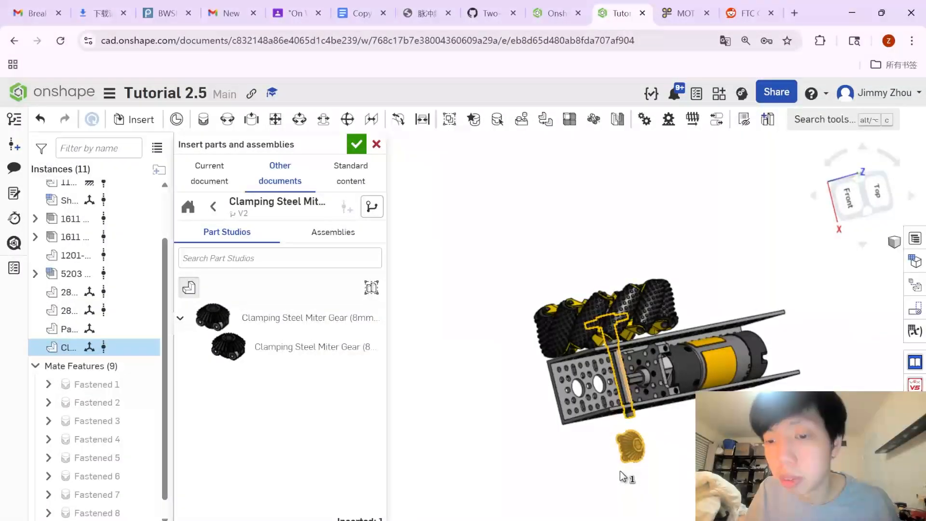
click(269, 347)
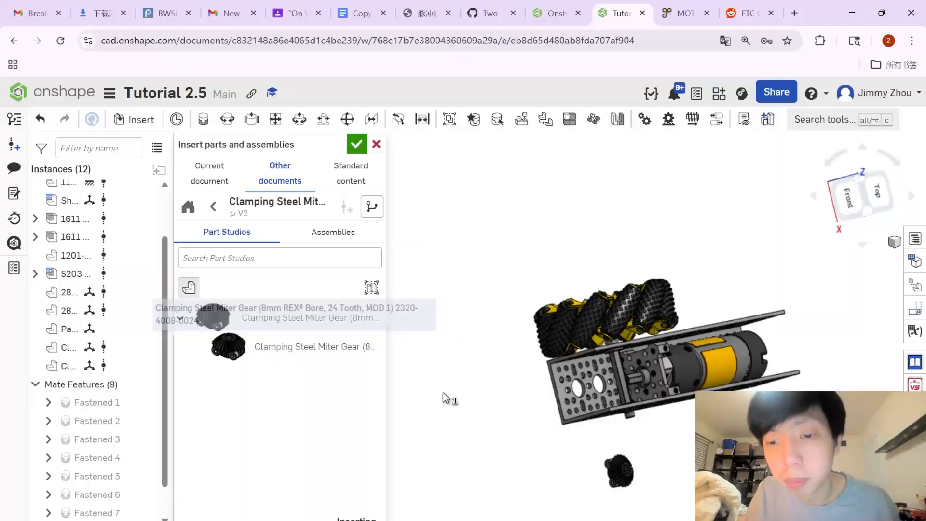
click(360, 164)
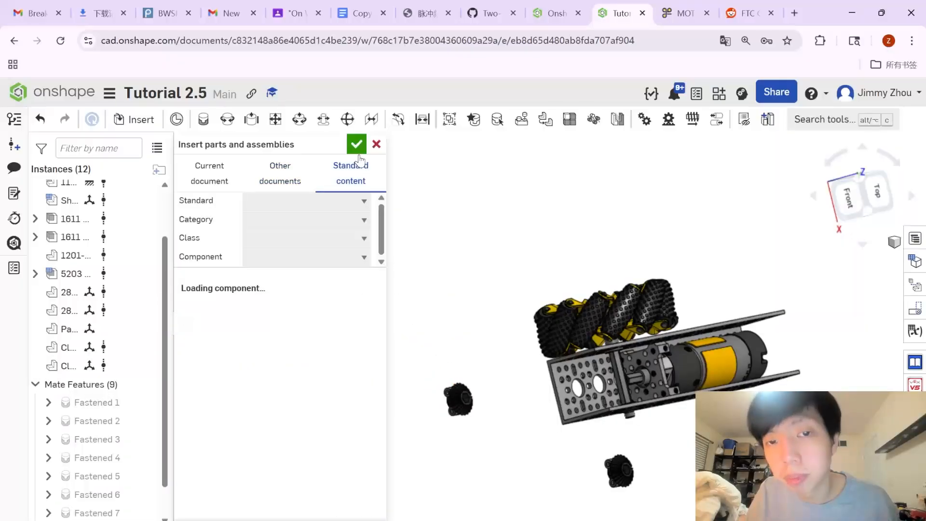
click(363, 144)
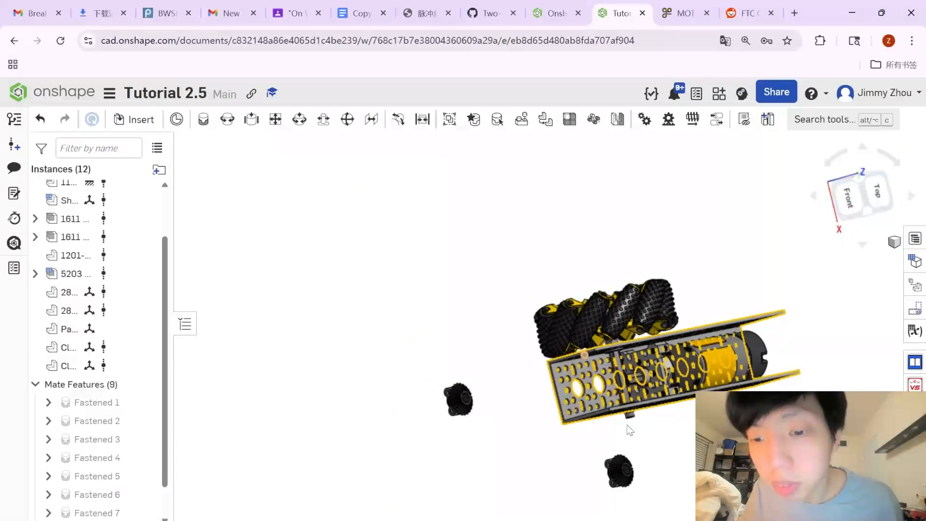
Start a Fastened mate from the centre of the hex bore on the clamp-side end face of one miter gear
scroll(632, 458, up, 5)
middle_drag(635, 385, 657, 230)
right_drag(643, 437, 593, 338)
scroll(566, 372, up, 3)
scroll(565, 371, up, 5)
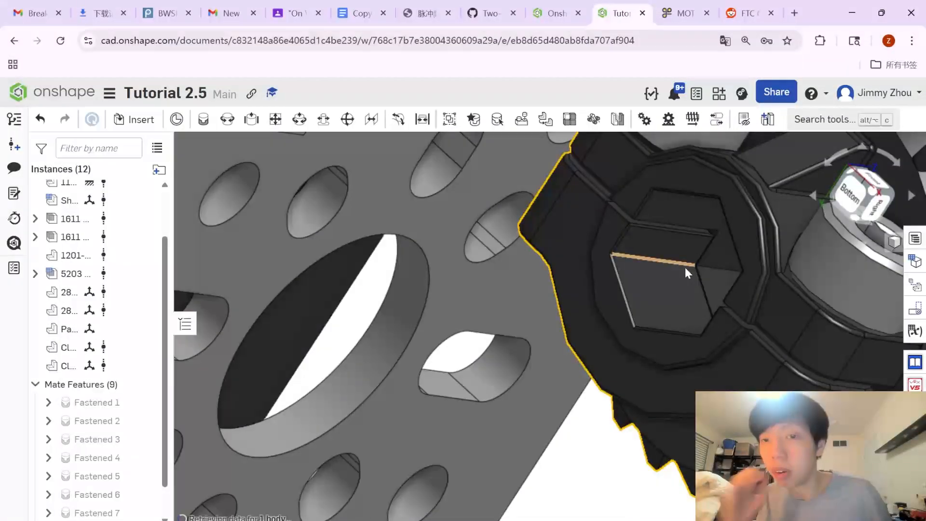
scroll(762, 247, up, 3)
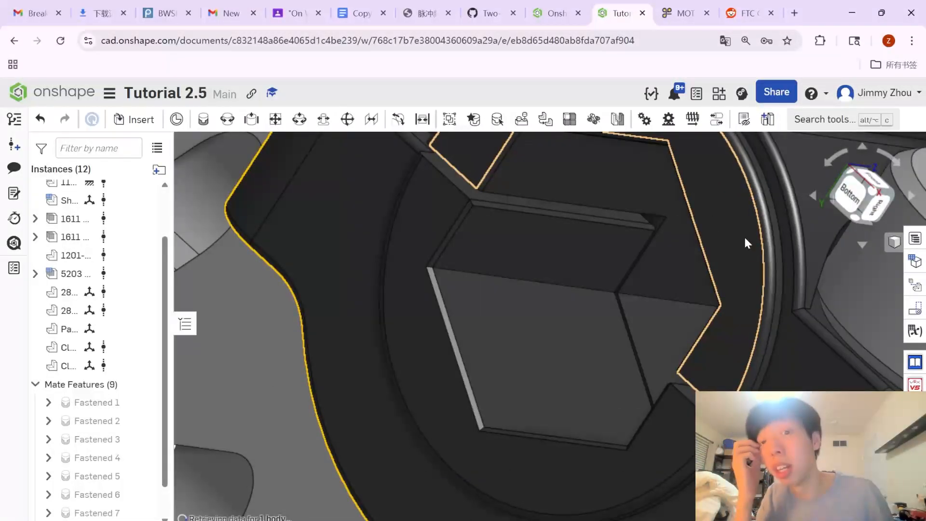
key(f)
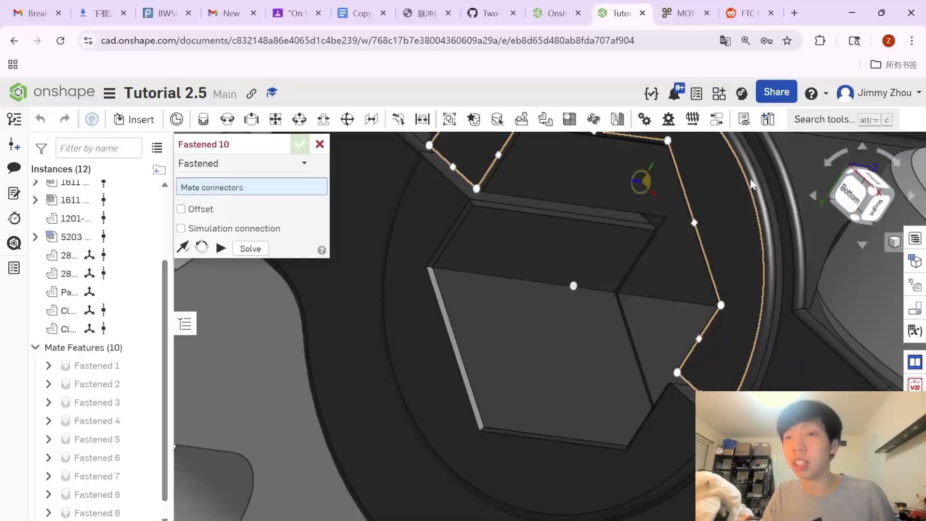
click(577, 279)
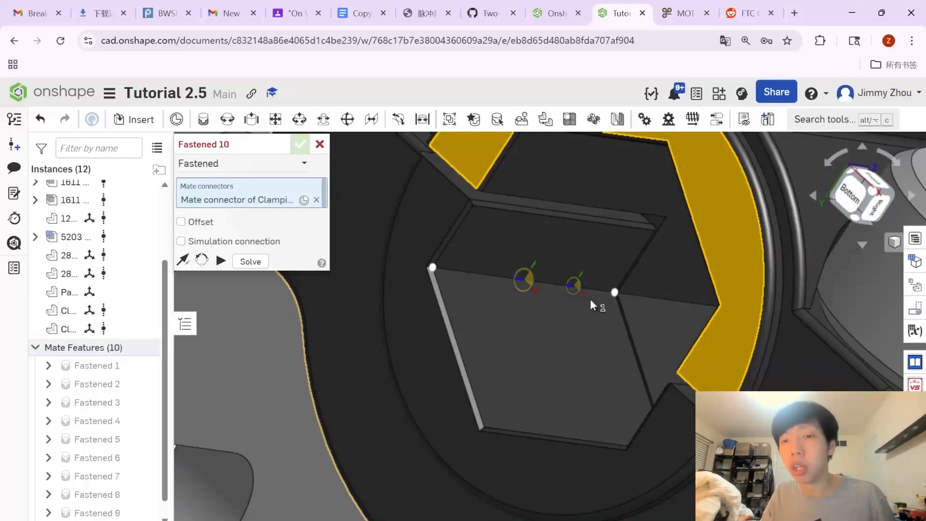
Choose the outer end face of the custom spacer on the motor shaft as the second mate connector for the miter gear
scroll(593, 302, down, 2)
right_drag(594, 303, 573, 298)
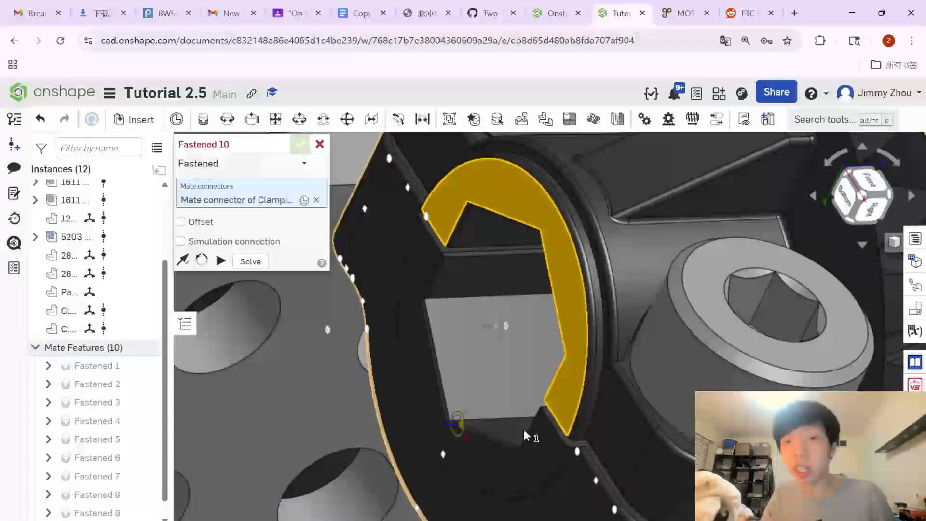
scroll(437, 345, down, 5)
right_drag(699, 319, 858, 294)
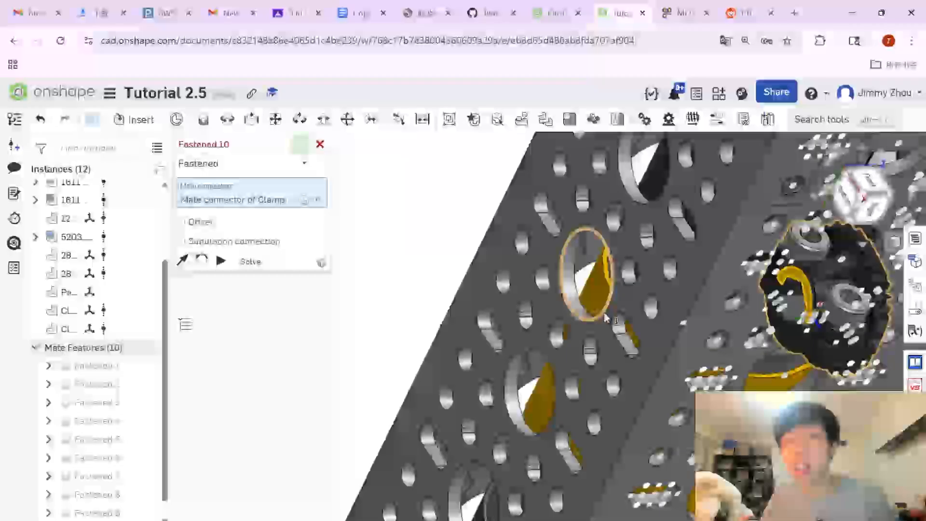
right_drag(605, 270, 615, 311)
scroll(589, 323, down, 4)
scroll(598, 314, up, 6)
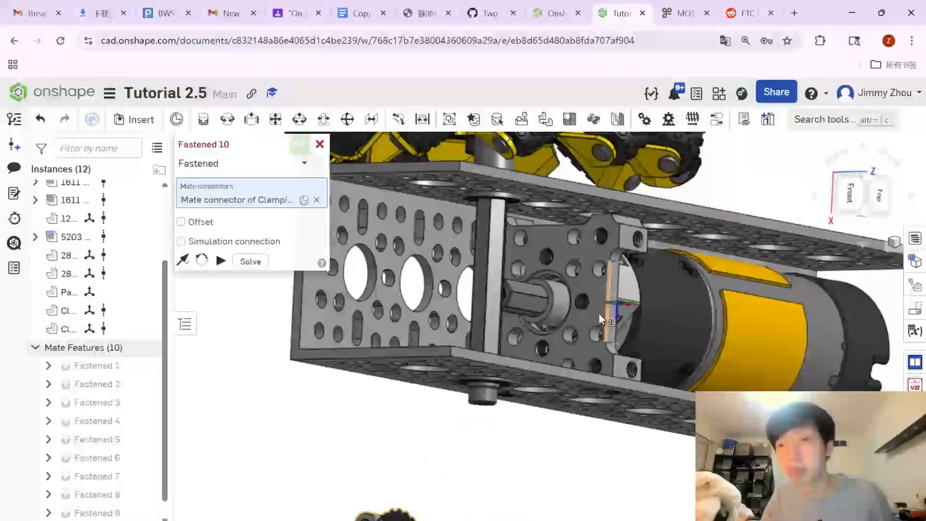
scroll(448, 322, up, 5)
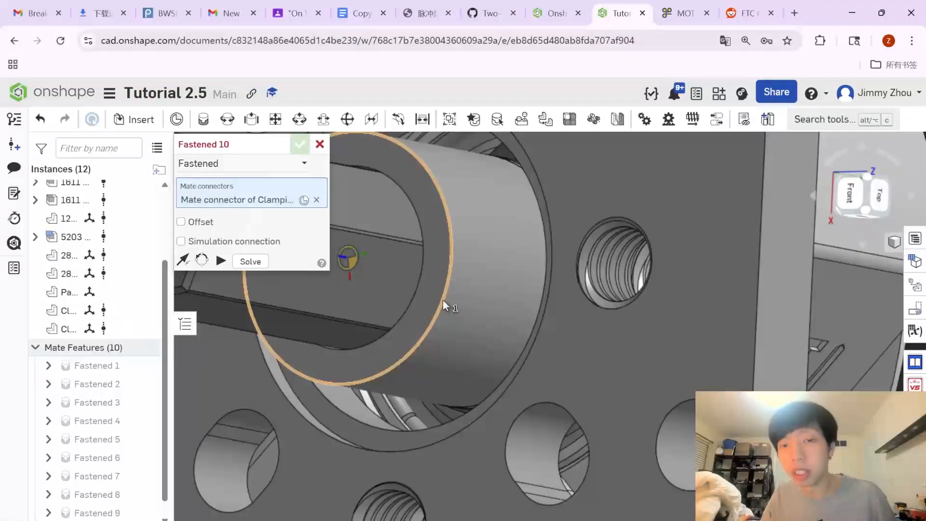
click(444, 300)
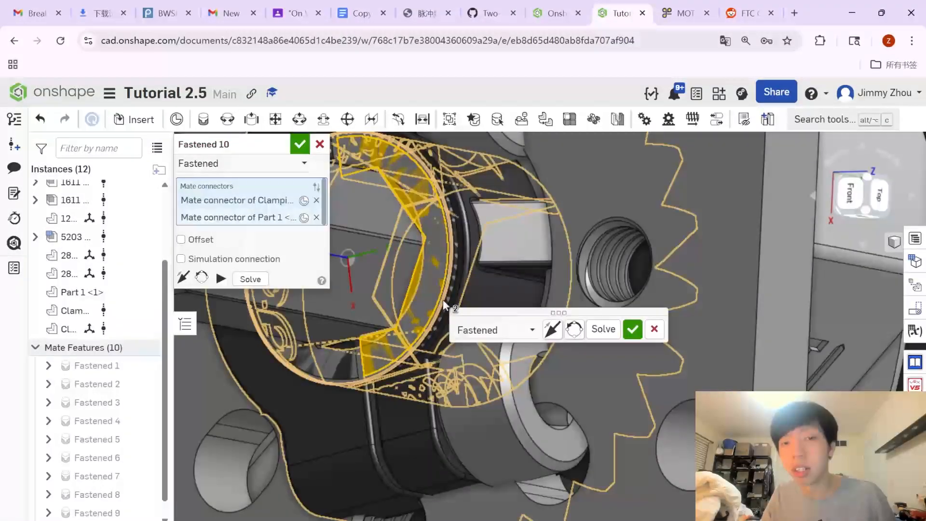
Flip the miter gear's mate direction so its teeth point away from the motor, and accept the Fastened mate
click(555, 332)
scroll(494, 364, down, 3)
right_drag(495, 365, 454, 377)
right_drag(571, 380, 594, 308)
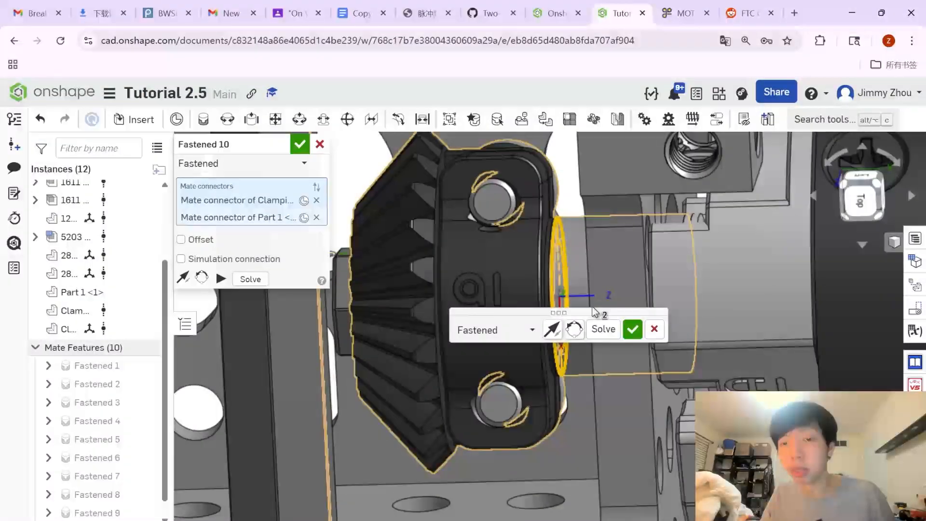
click(634, 330)
scroll(511, 328, down, 3)
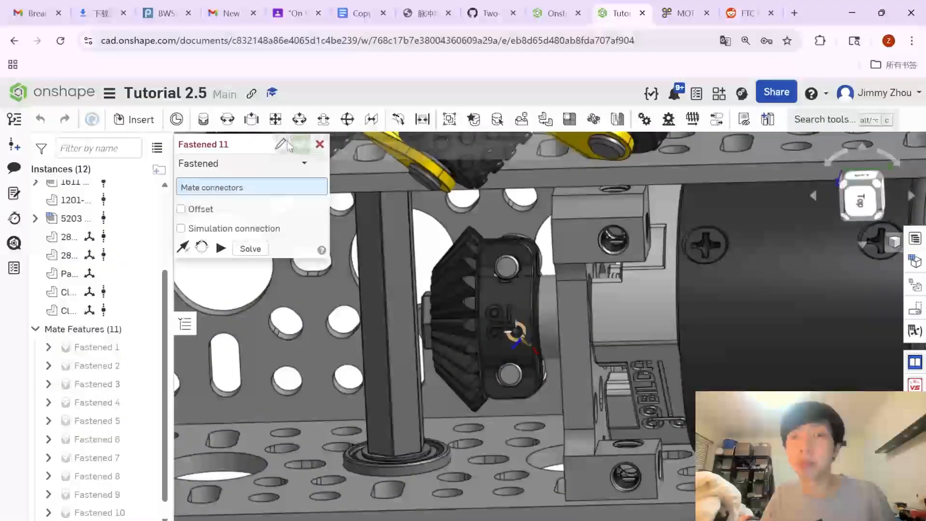
click(320, 144)
right_drag(609, 357, 633, 456)
scroll(633, 457, up, 5)
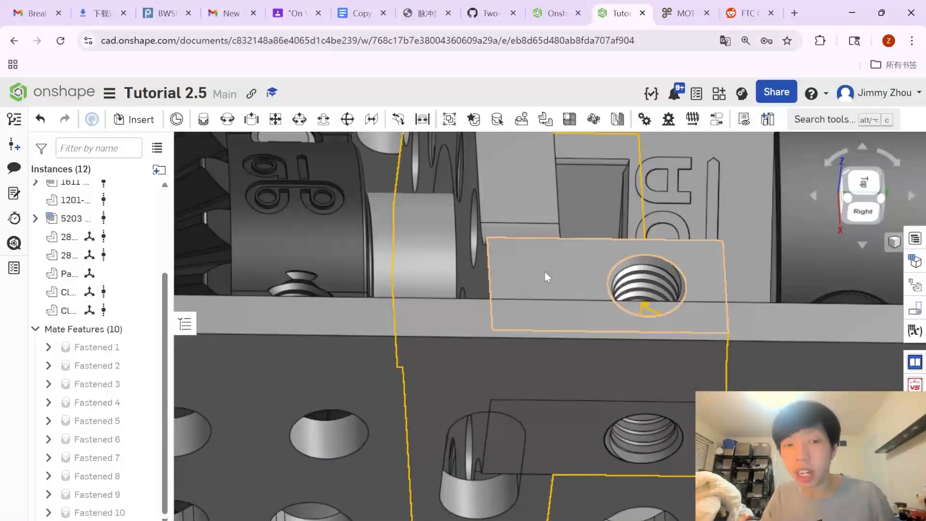
click(545, 271)
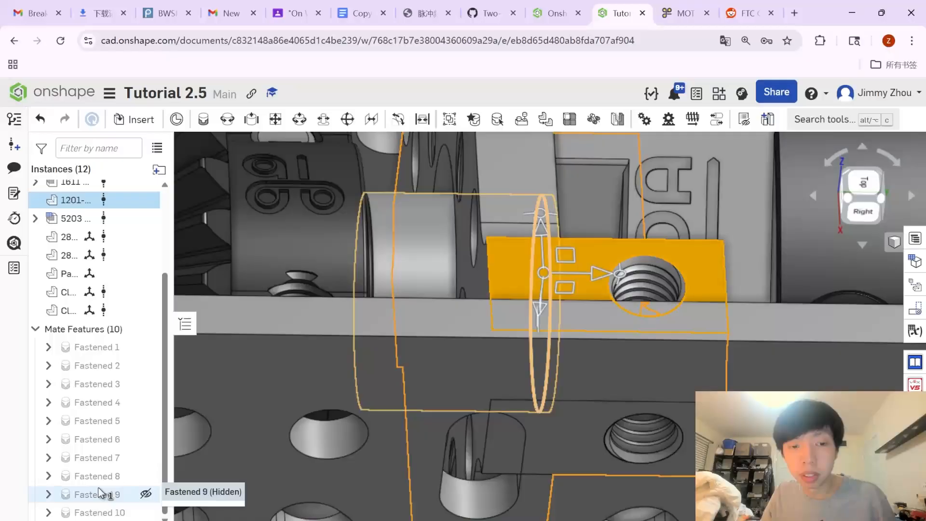
double_click(99, 440)
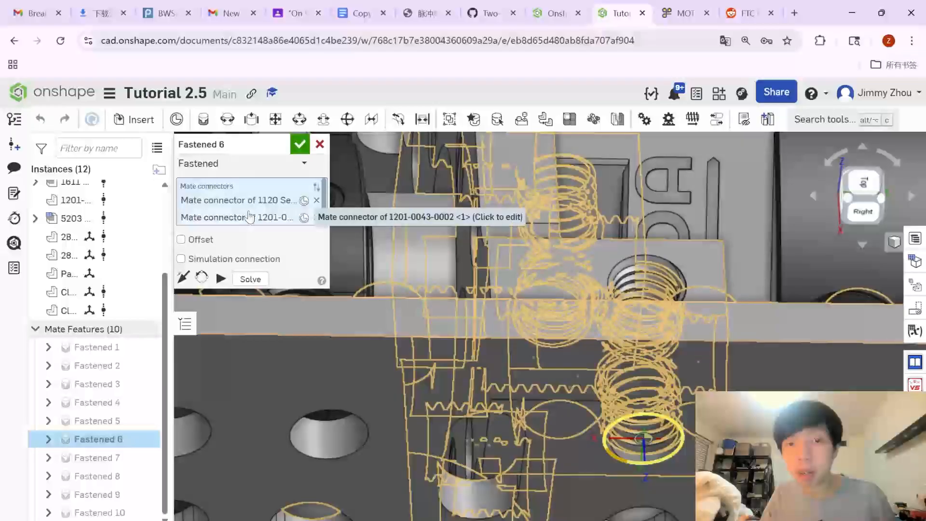
click(317, 199)
right_drag(593, 429, 590, 470)
drag(548, 327, 597, 193)
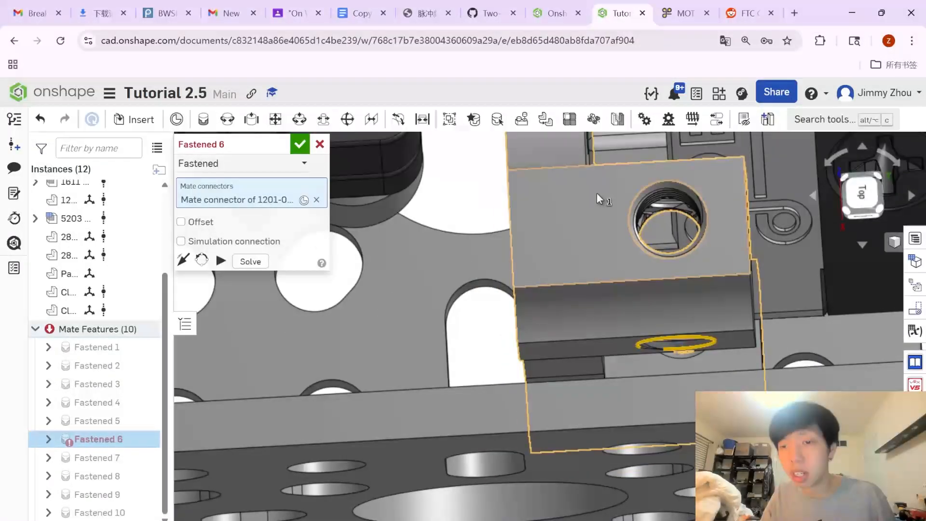
right_drag(689, 517, 763, 208)
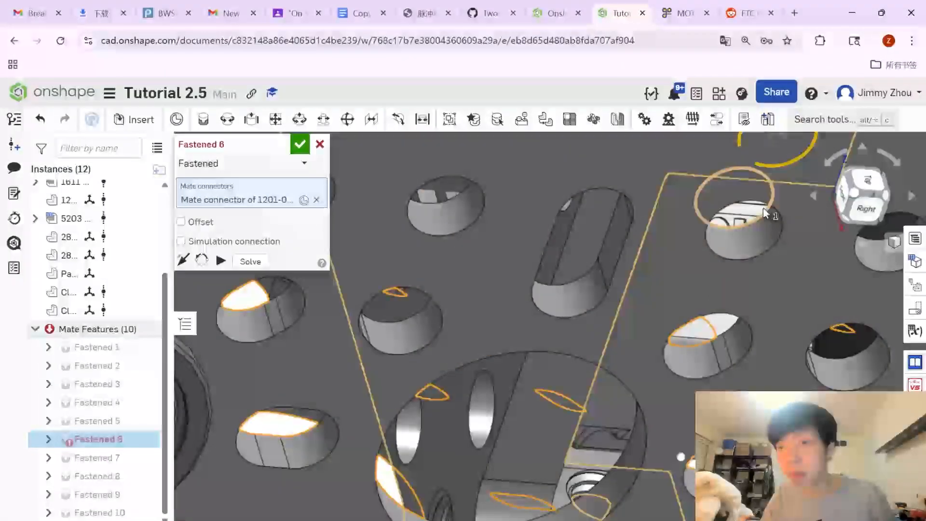
click(741, 225)
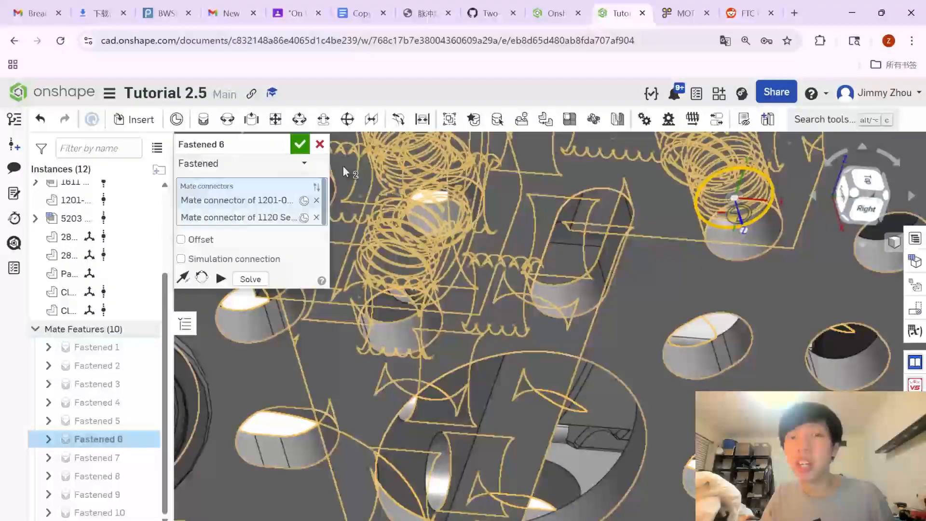
click(300, 146)
Examine the reseated motor mount, the remaining loose miter gear and the wheel shaft inside the channel from several angles
scroll(644, 308, down, 6)
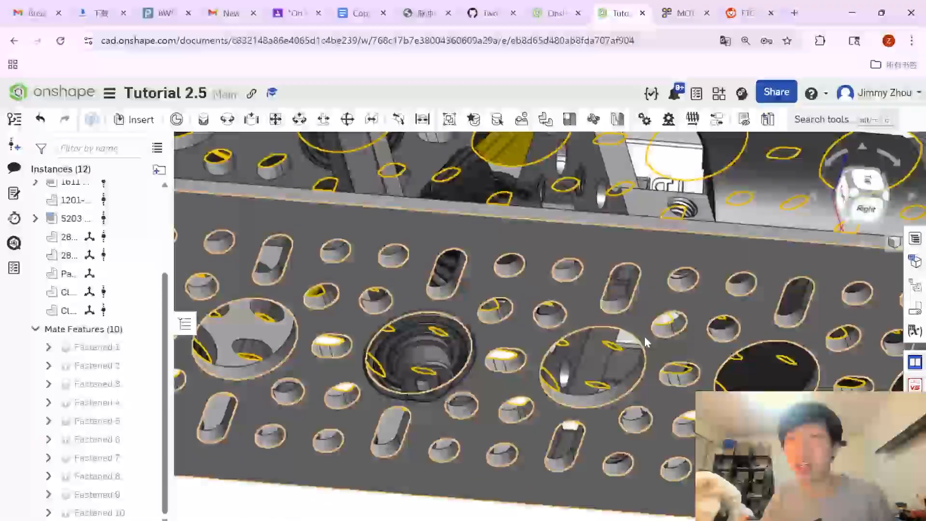
right_drag(645, 336, 632, 289)
scroll(415, 426, down, 4)
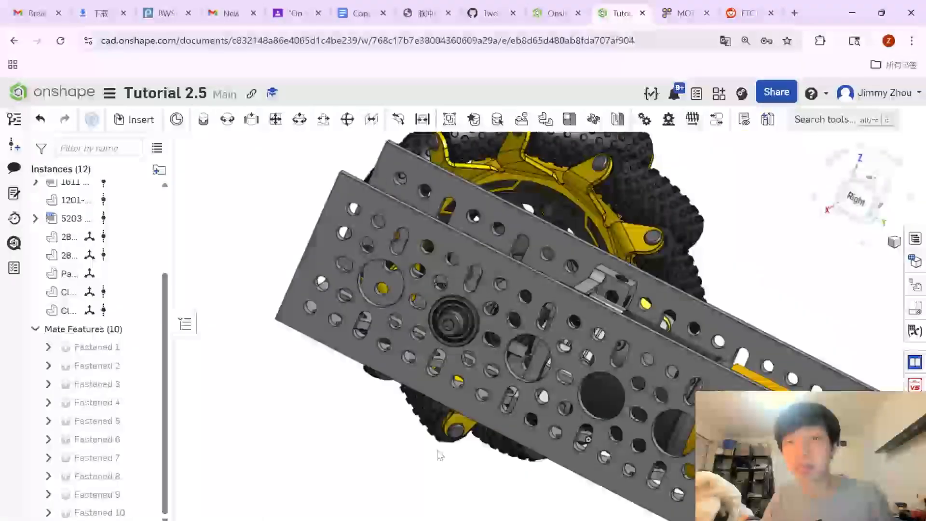
right_drag(438, 455, 433, 468)
middle_drag(463, 430, 685, 303)
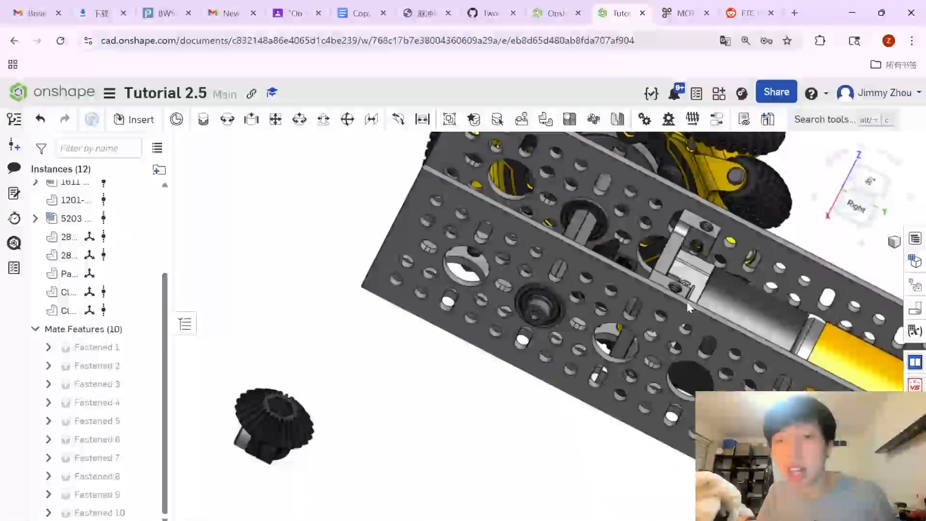
right_drag(519, 308, 602, 355)
scroll(373, 435, up, 4)
scroll(477, 417, down, 2)
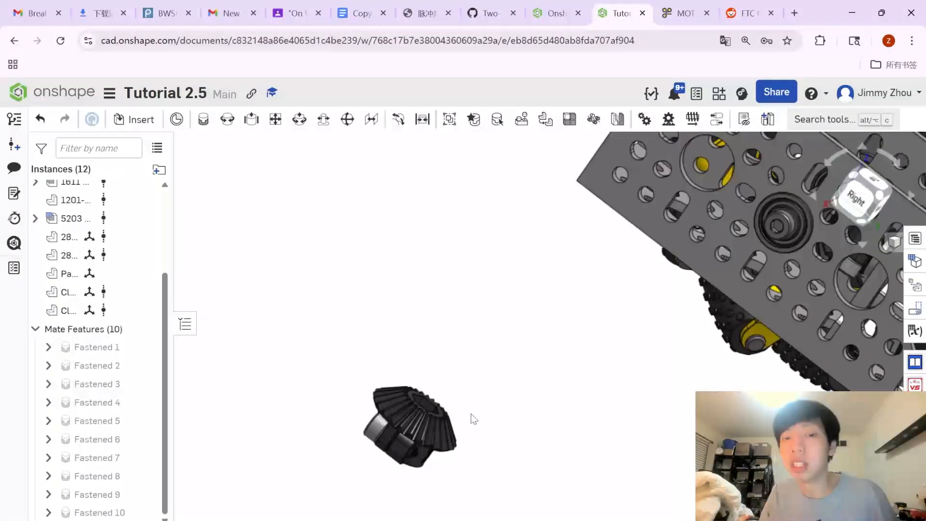
right_drag(471, 420, 424, 458)
right_drag(821, 261, 791, 268)
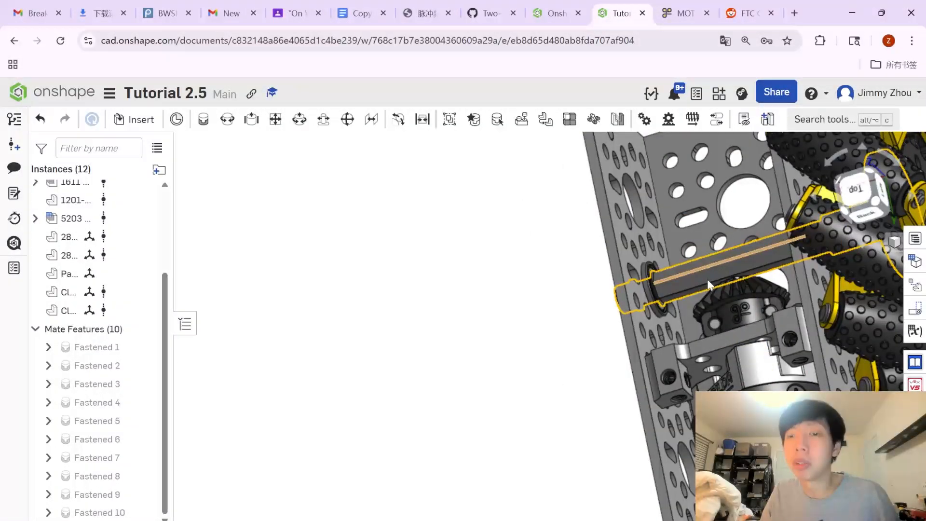
Begin a Fastened mate with the centre of the loose miter gear's hex bore, on its hub end, as the first mate connector
scroll(557, 386, down, 5)
middle_drag(562, 486, 673, 414)
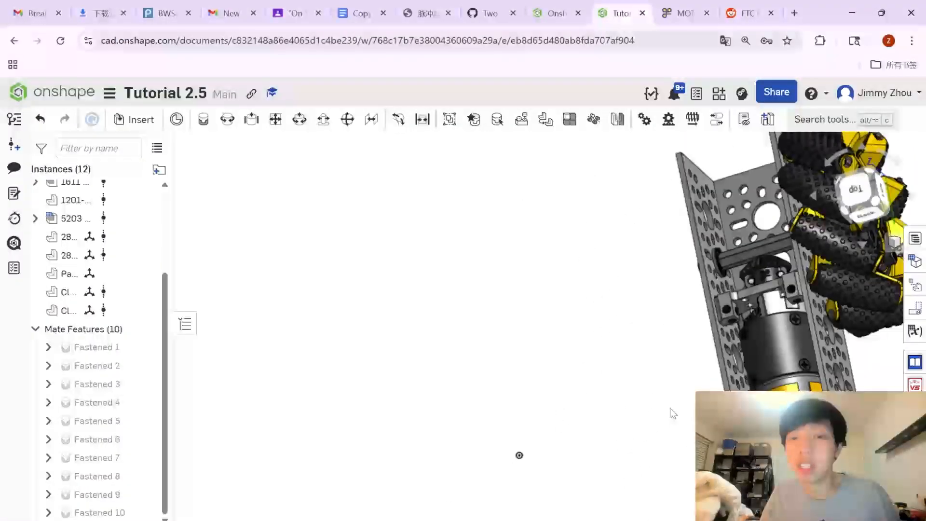
right_drag(670, 409, 702, 378)
middle_drag(661, 409, 546, 423)
scroll(548, 457, up, 6)
right_drag(546, 423, 565, 374)
scroll(448, 472, up, 8)
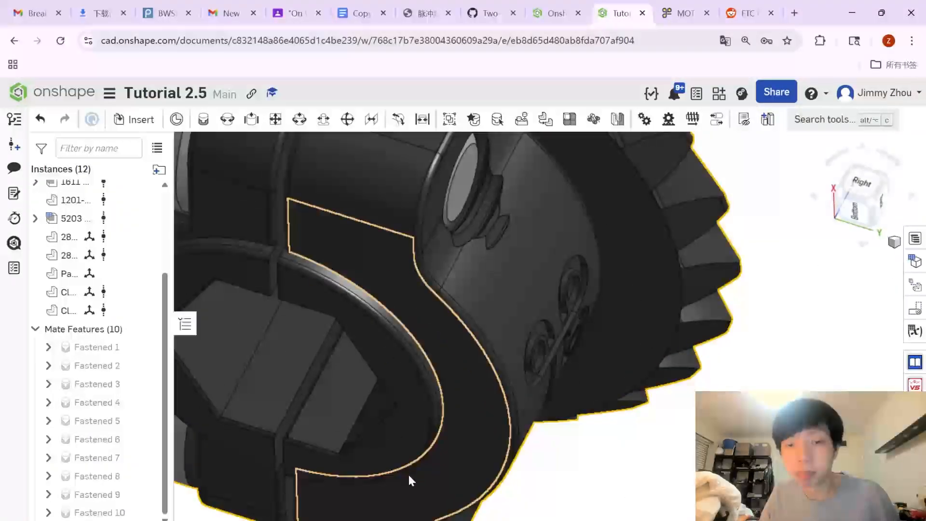
scroll(424, 448, up, 3)
key(j)
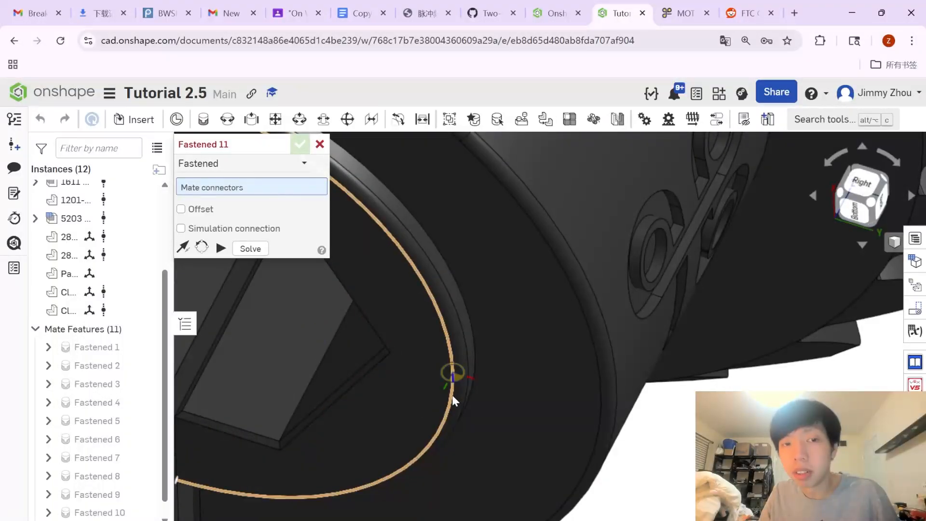
middle_drag(454, 399, 643, 386)
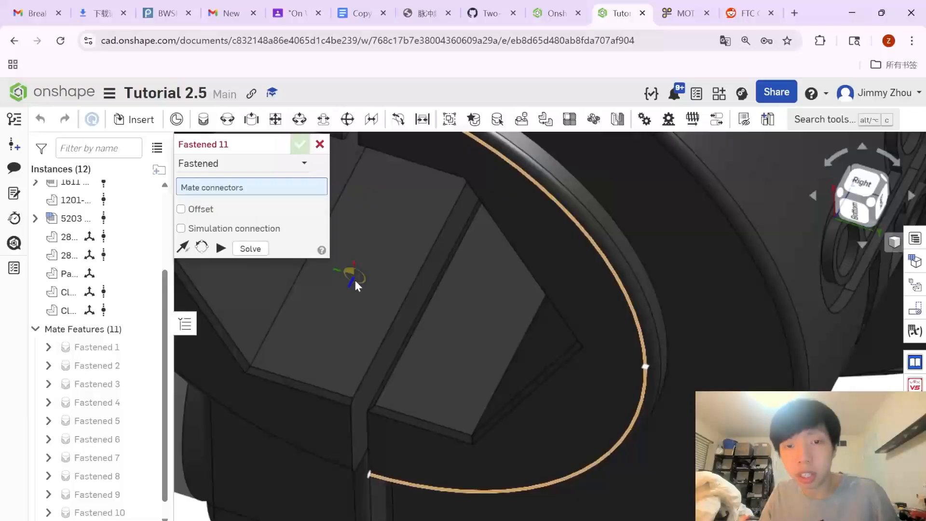
click(355, 279)
scroll(355, 280, down, 2)
scroll(530, 323, down, 5)
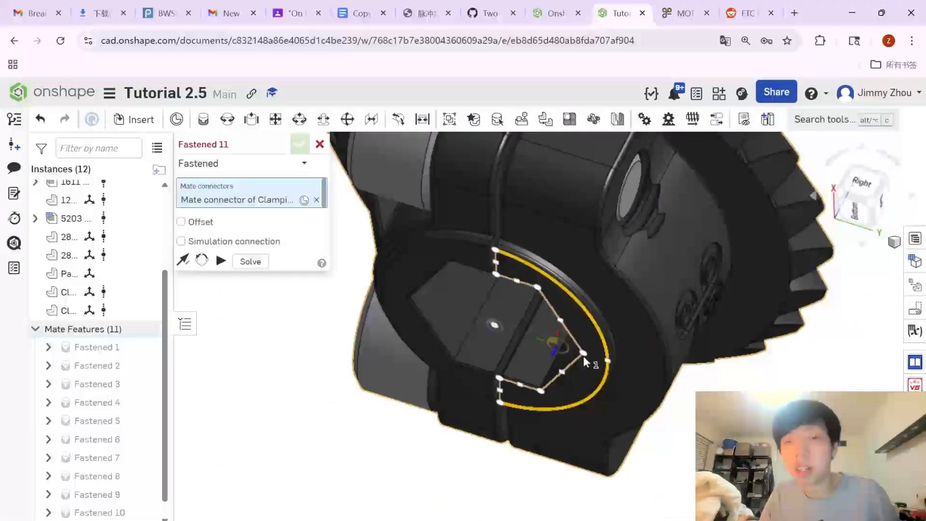
Choose the inner ring of the wheel-side bearing inside the channel as the second connector for the miter gear, and accept the Fastened mate
scroll(584, 356, down, 5)
scroll(654, 391, up, 5)
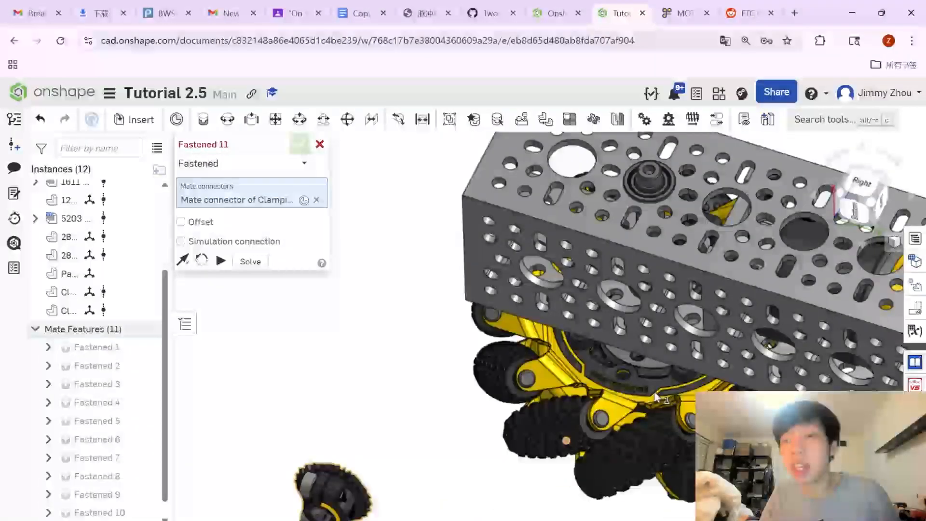
right_drag(654, 392, 650, 334)
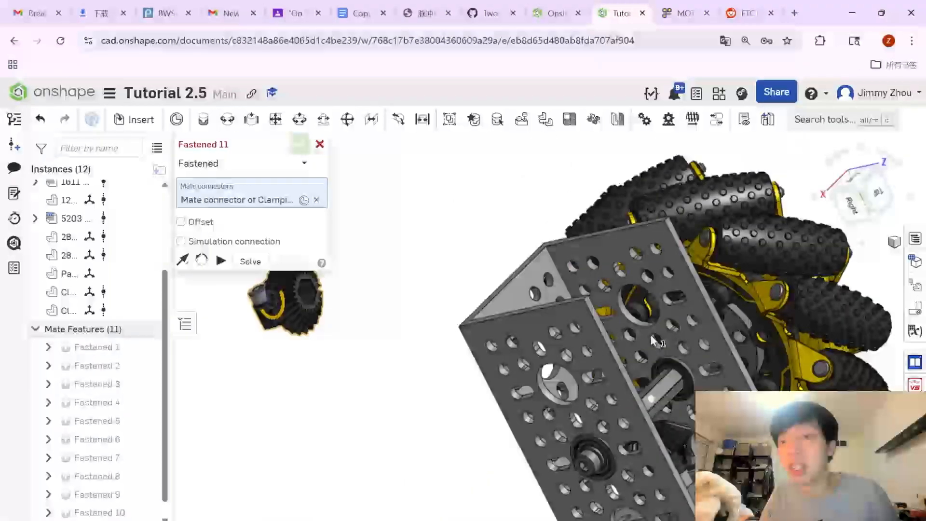
scroll(651, 367, up, 10)
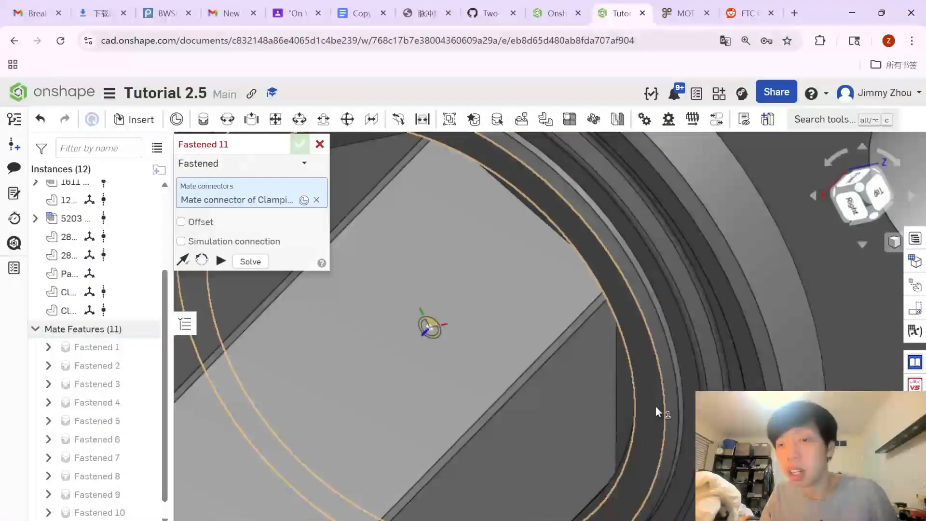
click(650, 411)
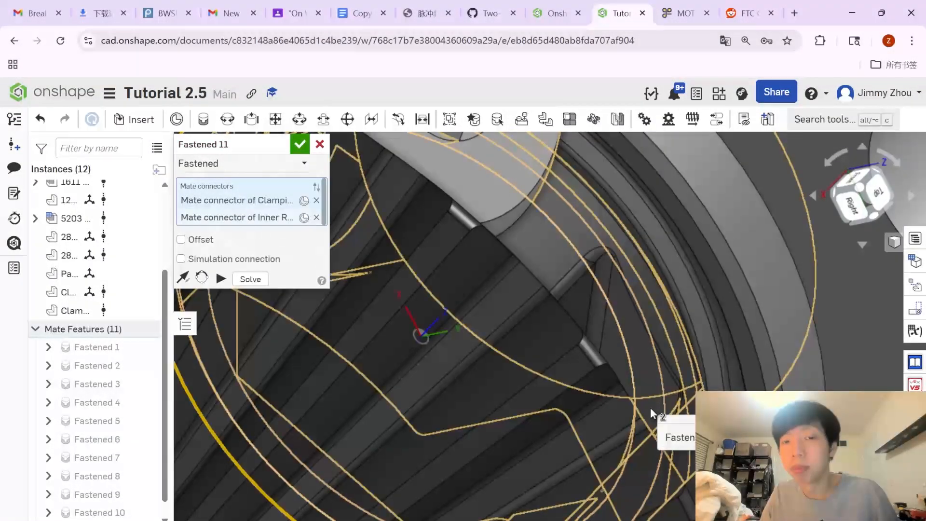
key(Return)
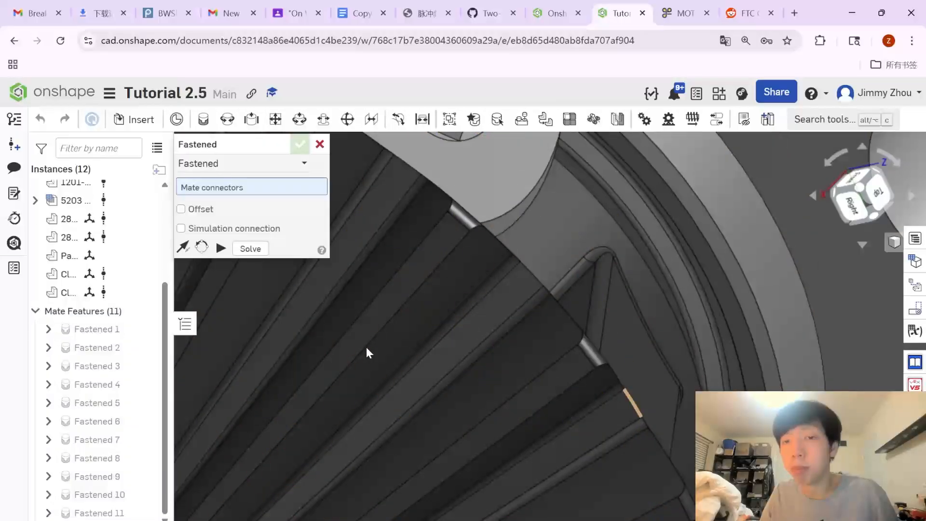
scroll(368, 351, down, 4)
click(320, 145)
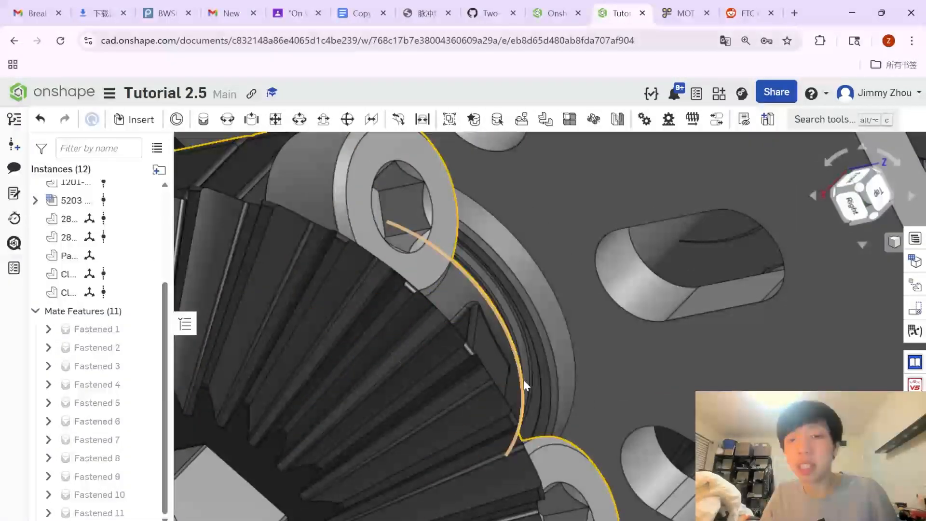
Examine how the teeth of the two miter gears mesh inside the channel
scroll(524, 382, down, 7)
right_drag(588, 331, 554, 350)
scroll(554, 353, up, 5)
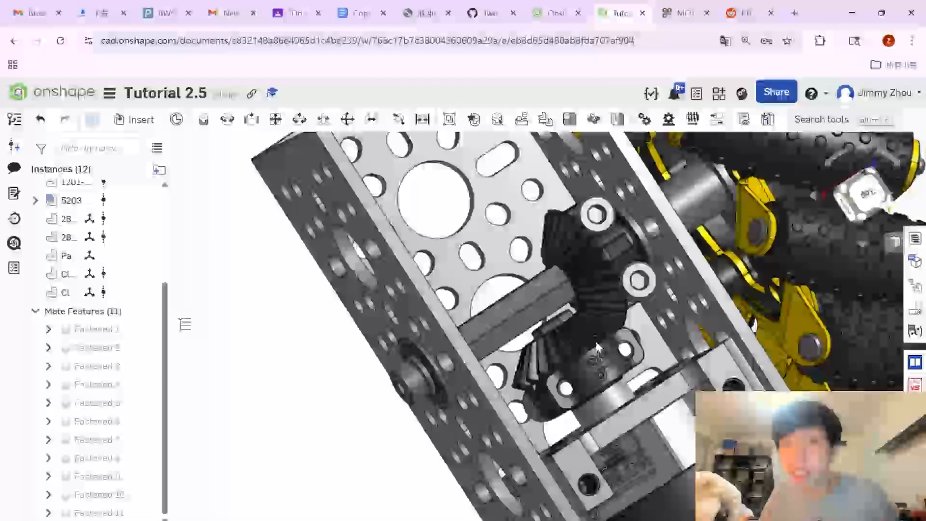
scroll(669, 285, up, 6)
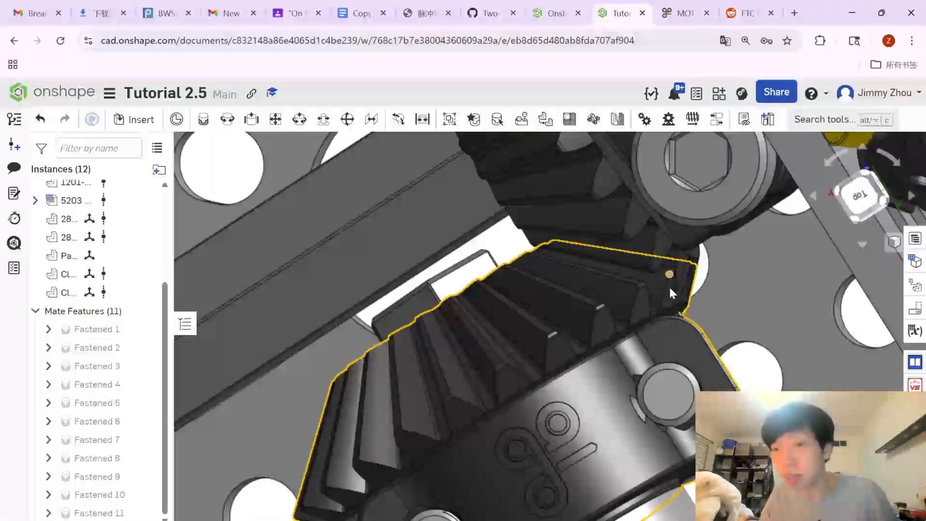
scroll(659, 291, down, 2)
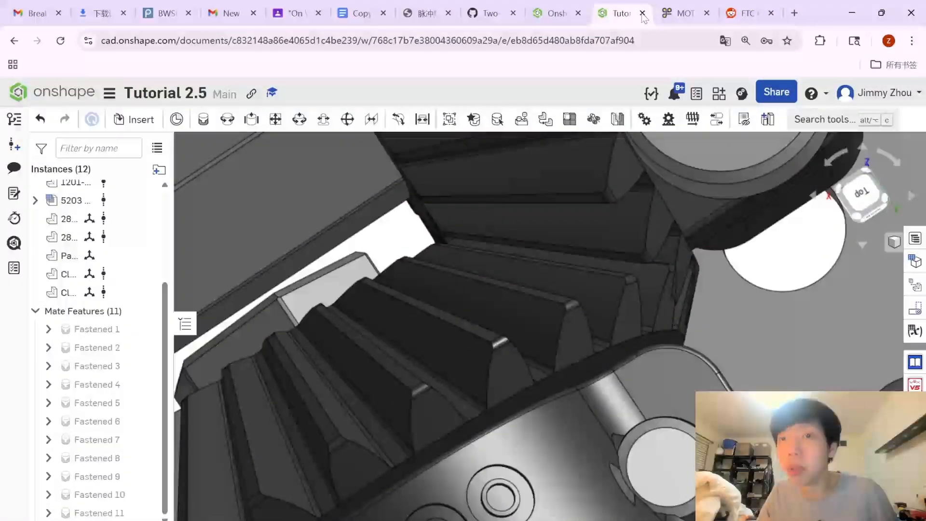
Switch to the goBILDA website and open the 104 mm GripForce Mecanum Wheel Set product page from the mecanum wheels category
click(675, 13)
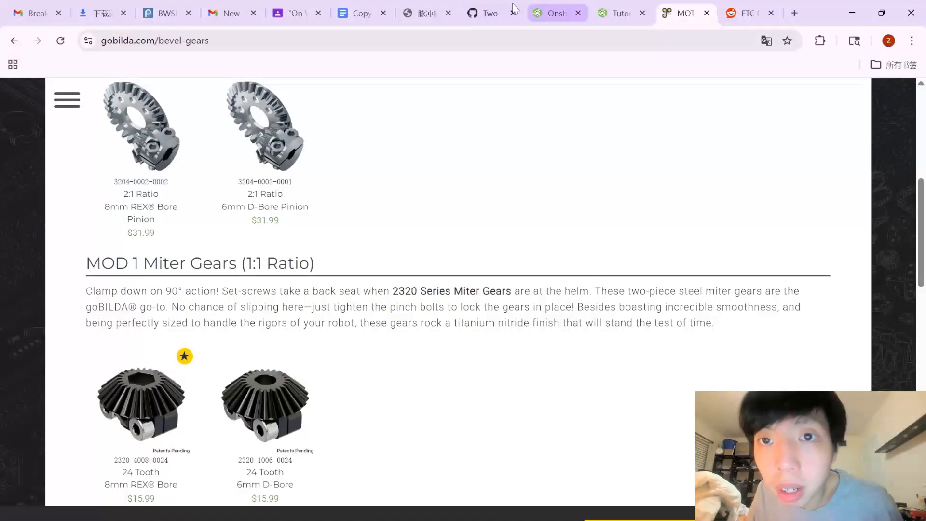
scroll(351, 229, up, 8)
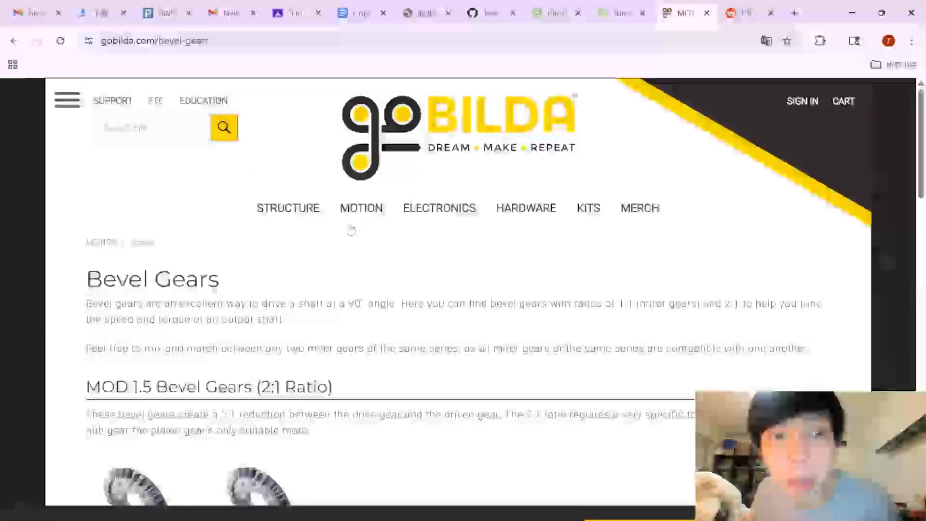
click(379, 211)
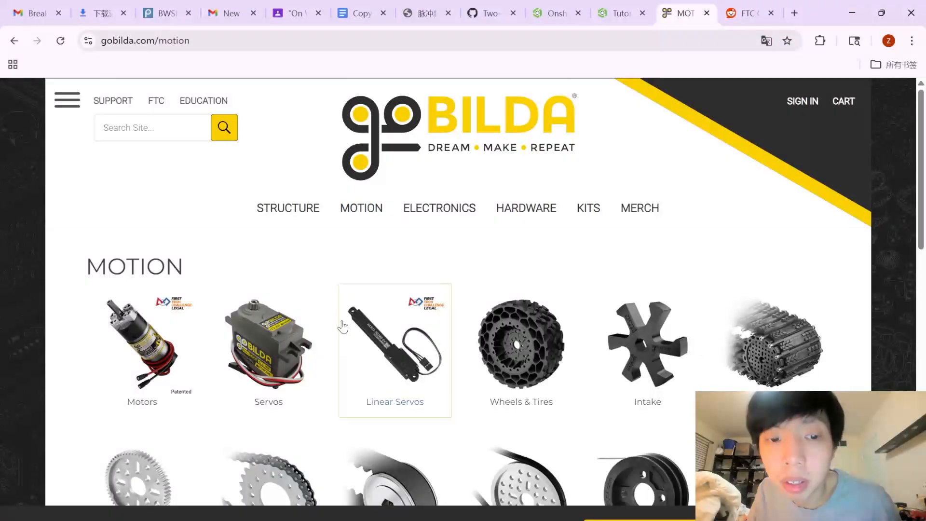
scroll(298, 222, down, 7)
scroll(299, 223, up, 4)
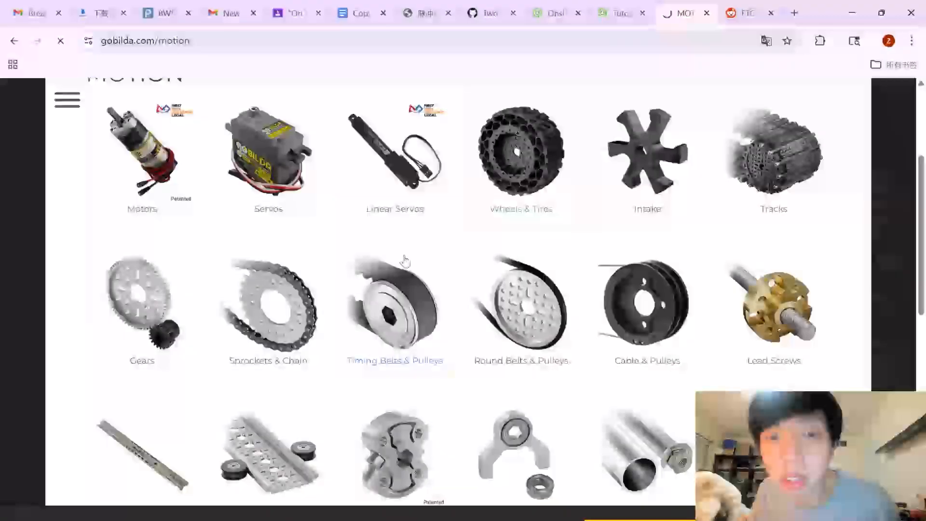
click(531, 183)
click(185, 348)
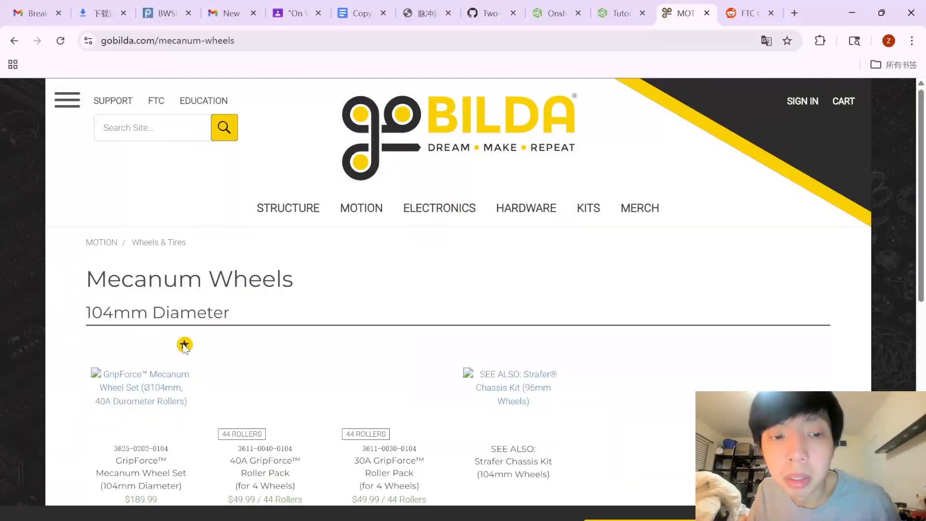
scroll(173, 357, down, 1)
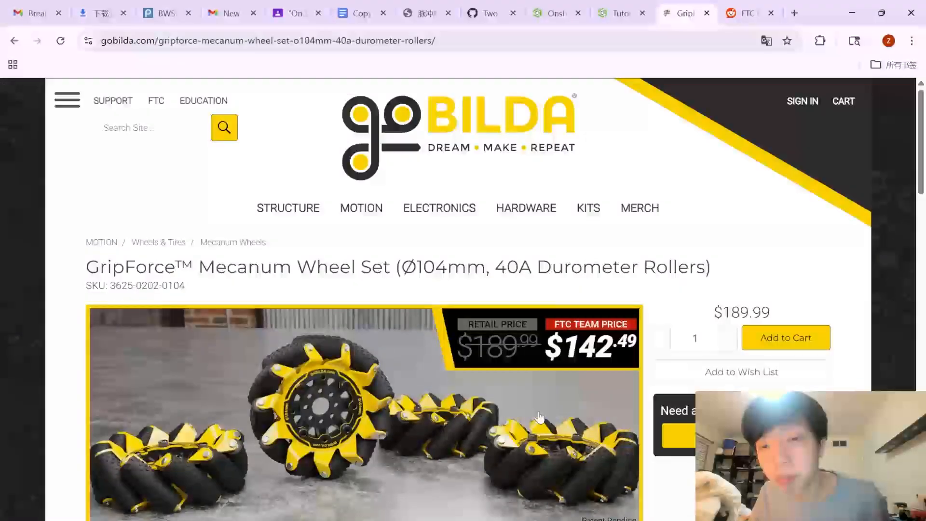
View the wheel set's Product Insight #5 image of the right-angle miter gear drive setup
scroll(526, 337, down, 8)
click(528, 331)
scroll(524, 347, up, 3)
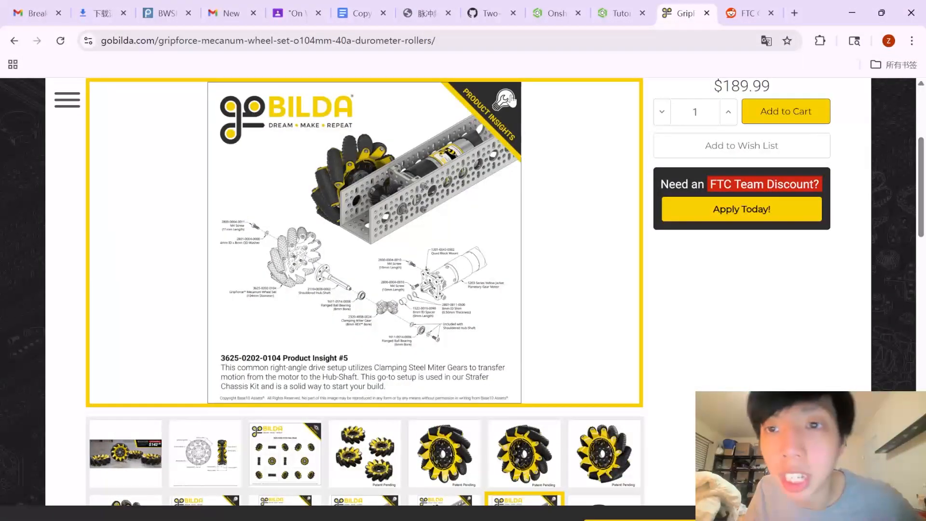
Switch back to the Onshape assembly and examine the miter gears, wheel shaft and motor mount against the reference setup
click(620, 13)
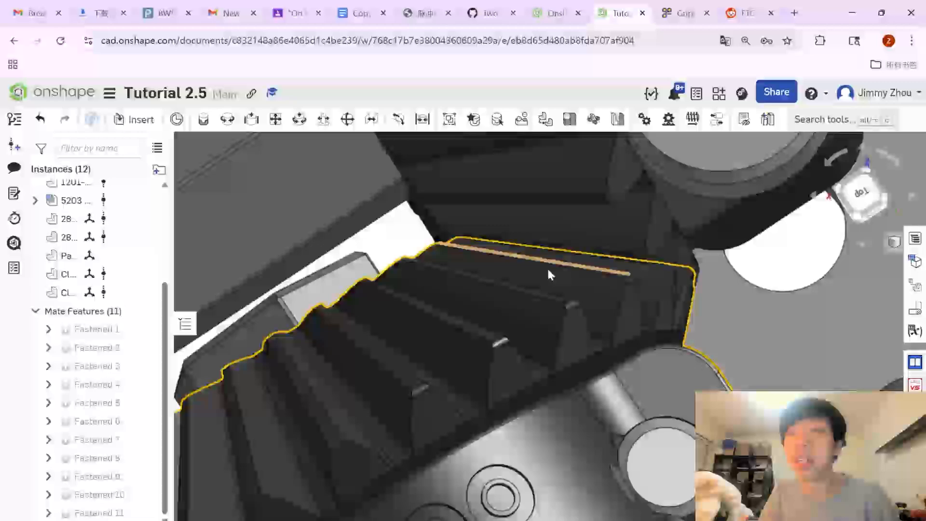
scroll(548, 275, down, 5)
scroll(730, 320, up, 5)
middle_drag(741, 307, 327, 484)
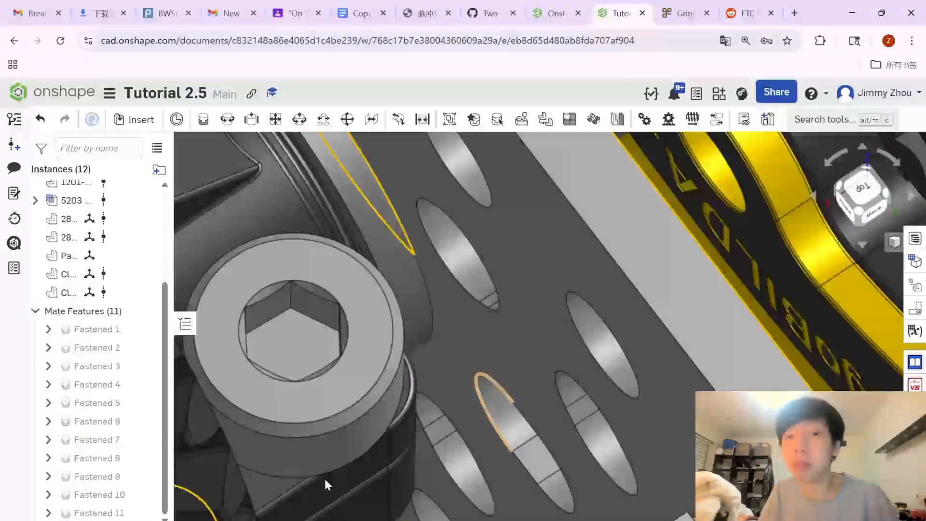
scroll(333, 472, down, 6)
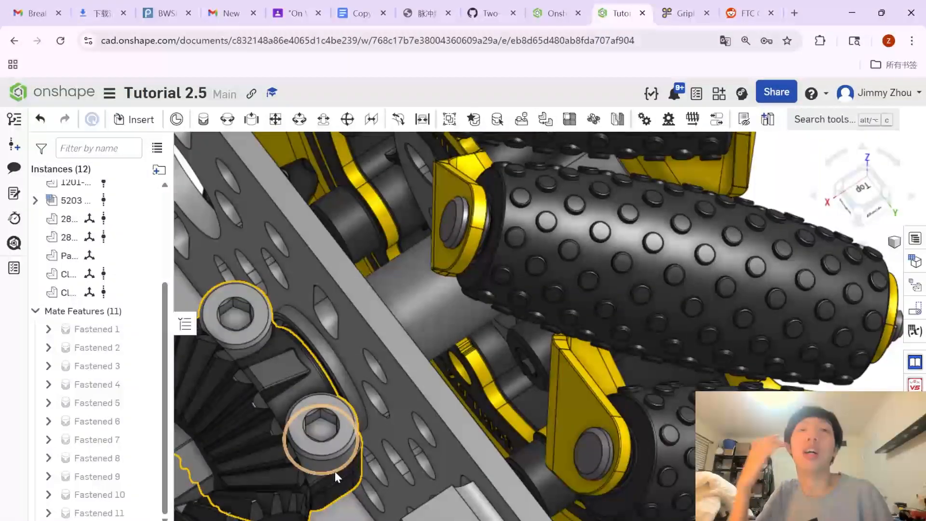
scroll(358, 462, down, 2)
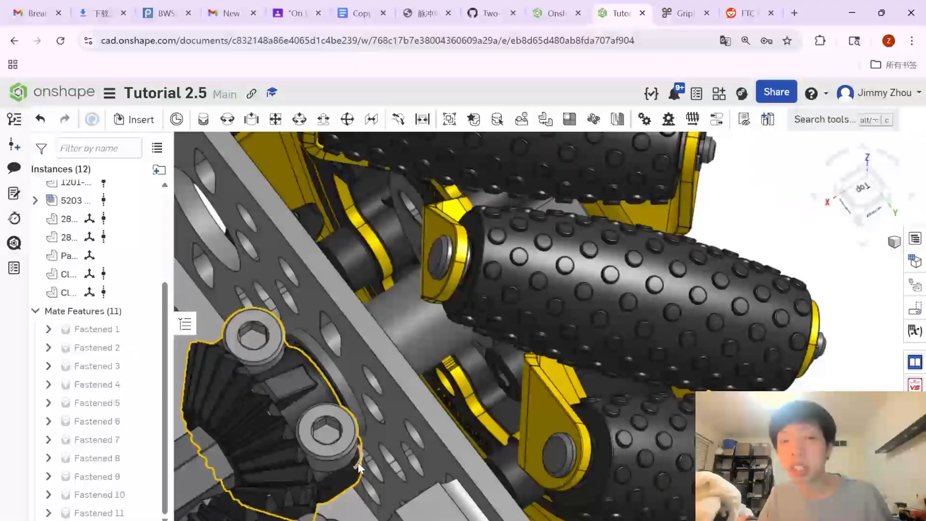
middle_drag(358, 462, 459, 433)
scroll(581, 354, down, 4)
middle_drag(588, 386, 488, 436)
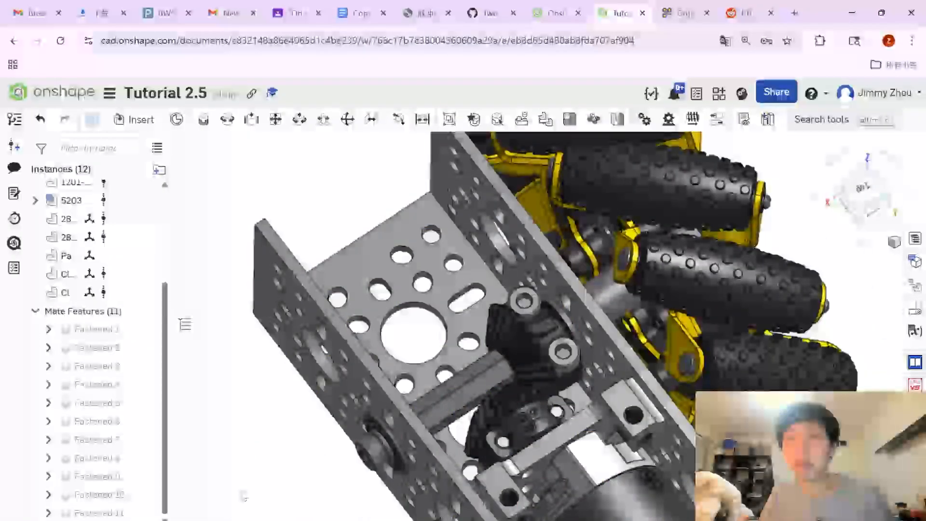
Rotate the miter gear on the motor shaft by about 75 degrees around the shaft axis
click(551, 421)
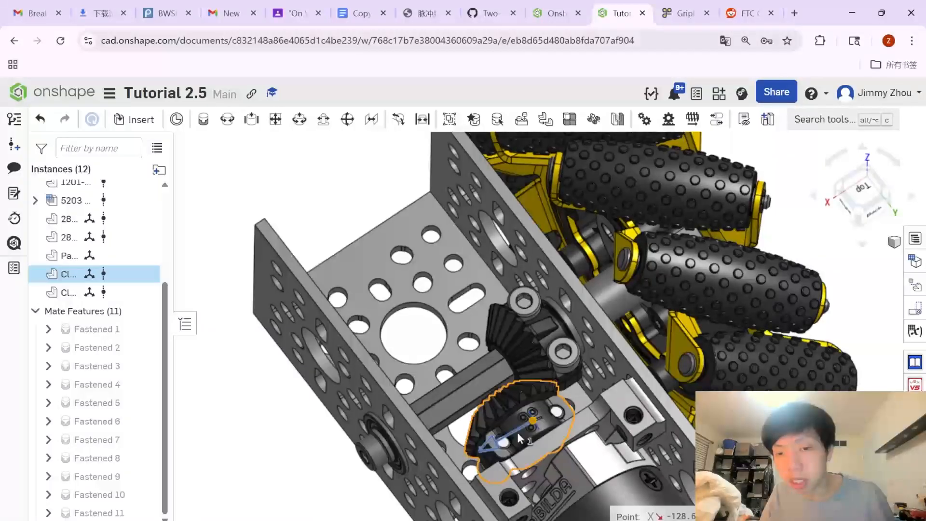
drag(537, 424, 352, 510)
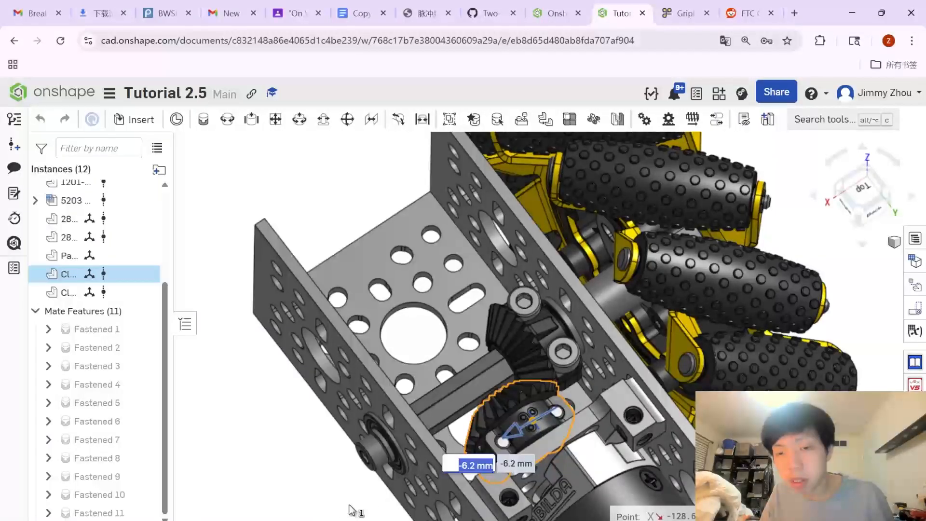
scroll(516, 443, up, 5)
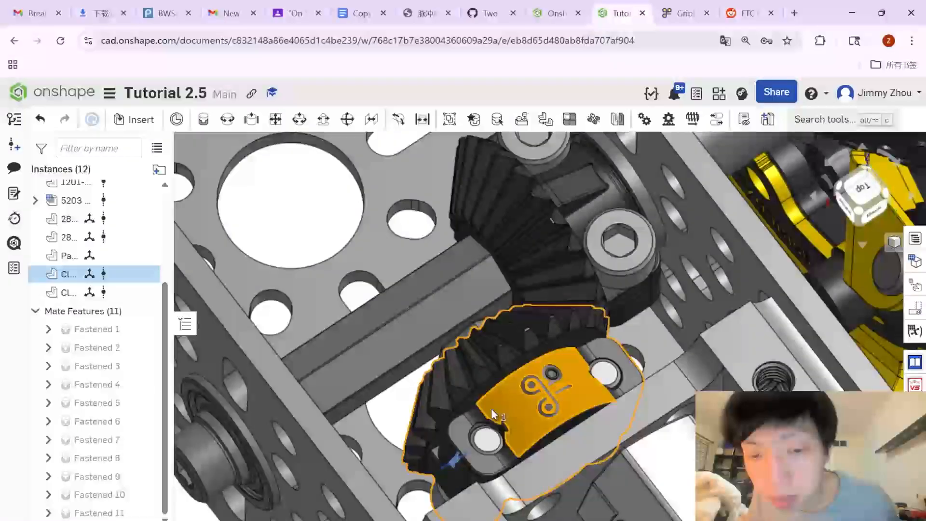
drag(491, 408, 288, 406)
scroll(287, 406, down, 5)
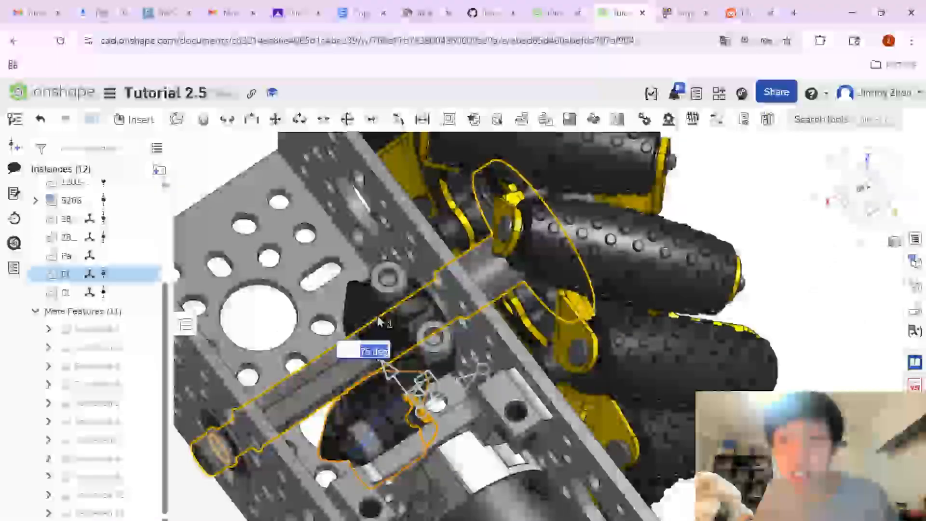
scroll(517, 250, up, 6)
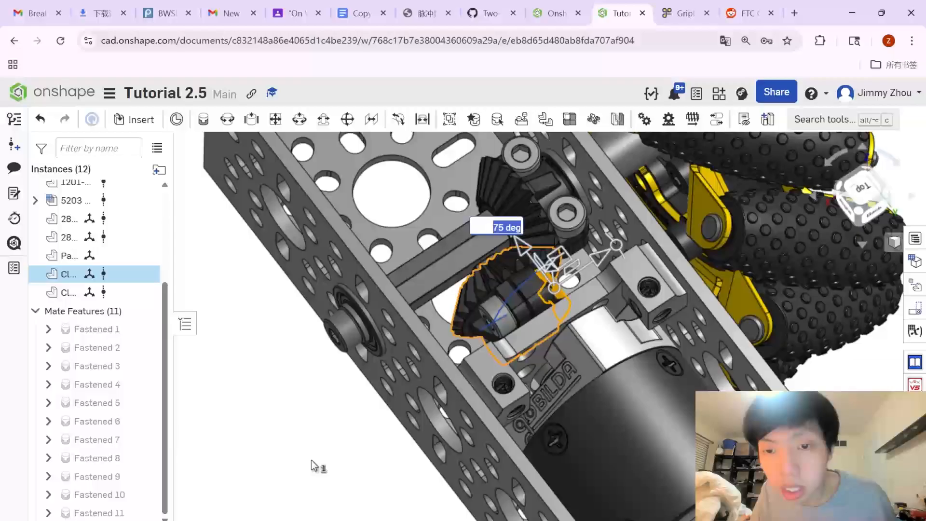
click(312, 462)
Turn the motor shaft's miter gear further around its axis to adjust its tooth position against the wheel gear
click(517, 290)
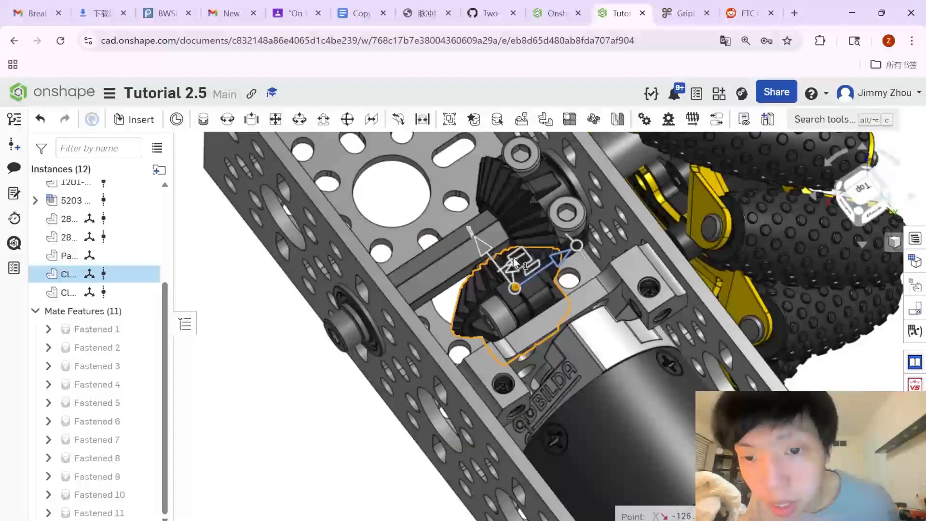
right_drag(484, 250, 490, 271)
drag(490, 271, 383, 370)
click(409, 413)
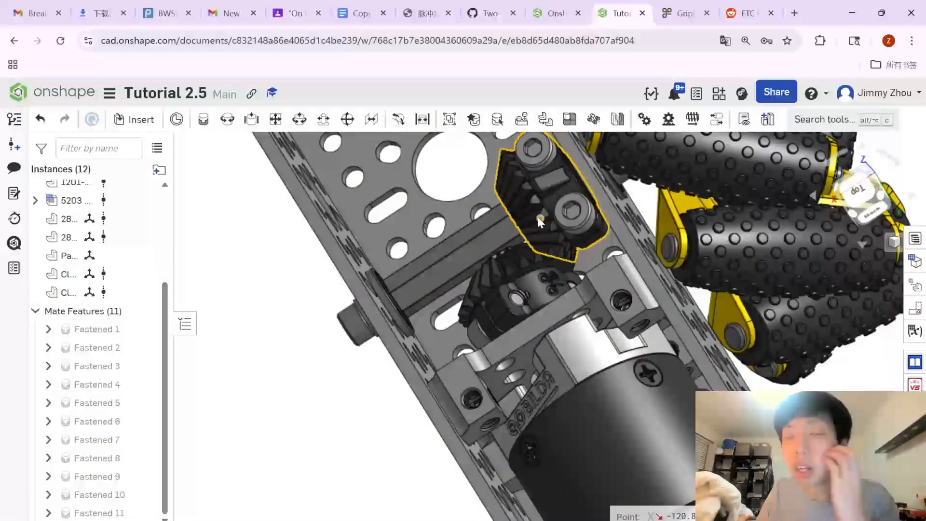
Examine the bearing and screw at the wheel shaft's end on the outer side of the channel
right_drag(538, 216, 423, 323)
scroll(423, 322, up, 5)
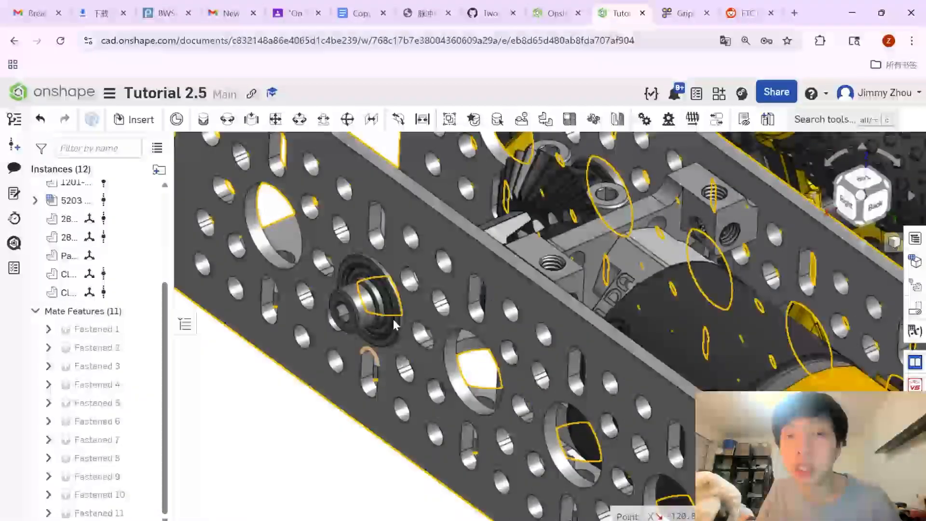
scroll(400, 289, up, 2)
scroll(413, 289, down, 6)
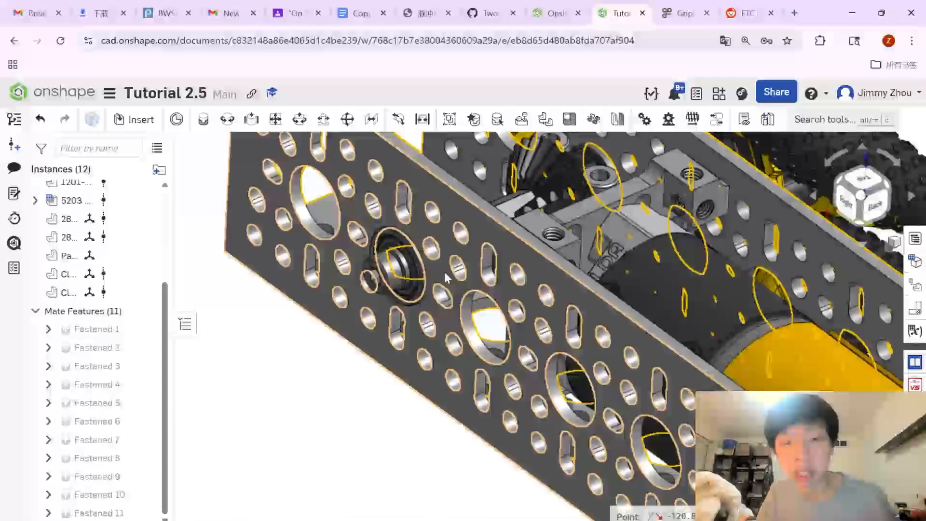
Rotate the miter gear on the wheel shaft slightly around its axis to adjust how its teeth meet the motor gear
middle_drag(418, 304, 363, 400)
scroll(456, 317, up, 4)
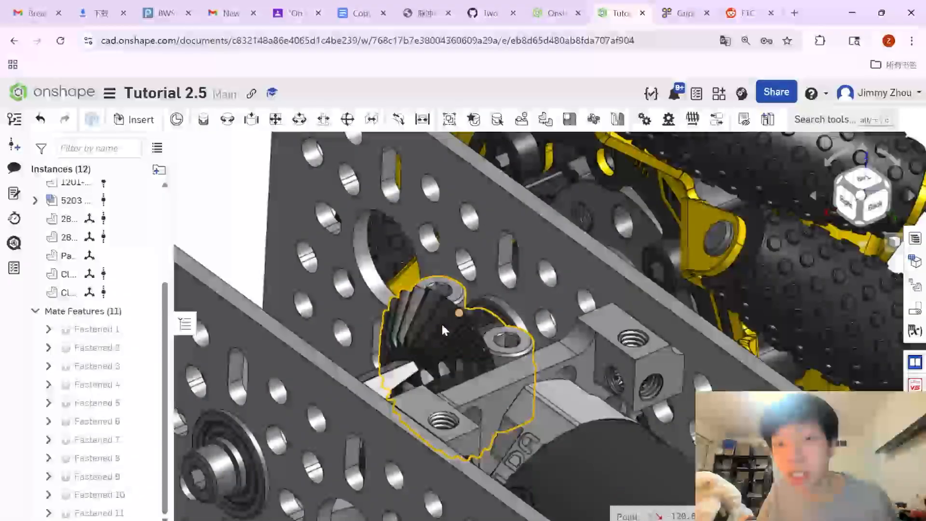
click(456, 298)
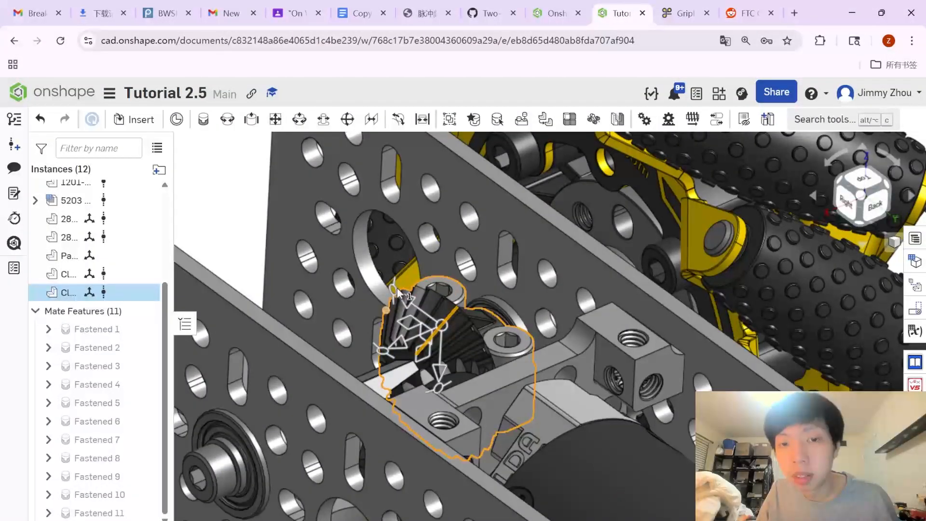
drag(397, 288, 374, 277)
click(218, 212)
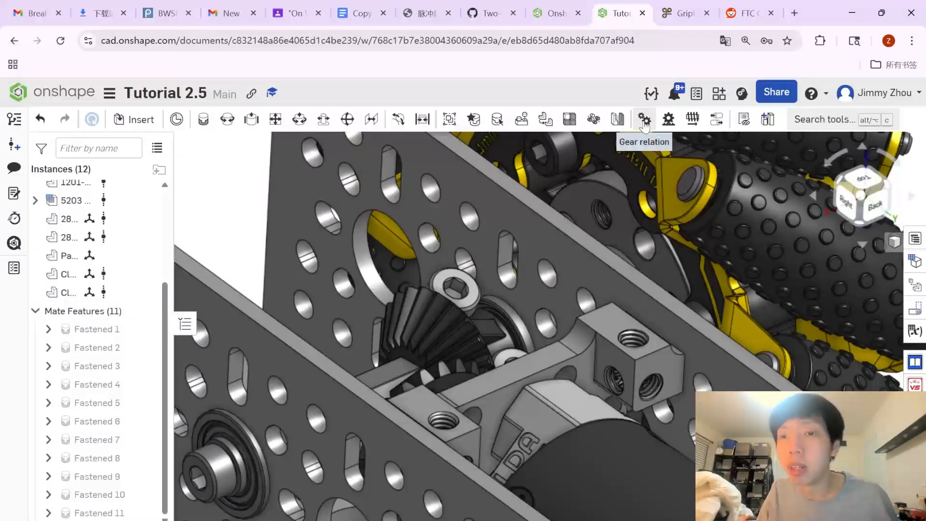
Start a Gear relation and show the mates of the wheel shaft's bearing inside the channel
click(645, 124)
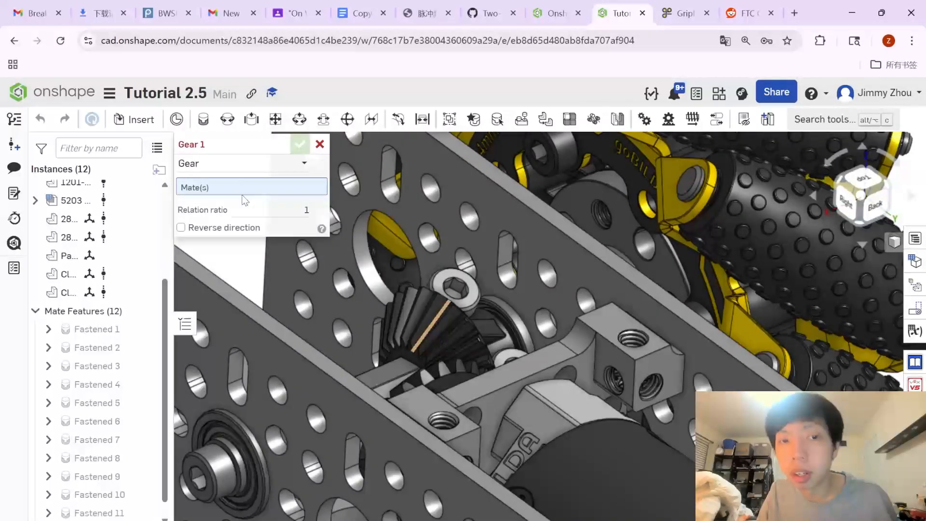
scroll(434, 319, up, 6)
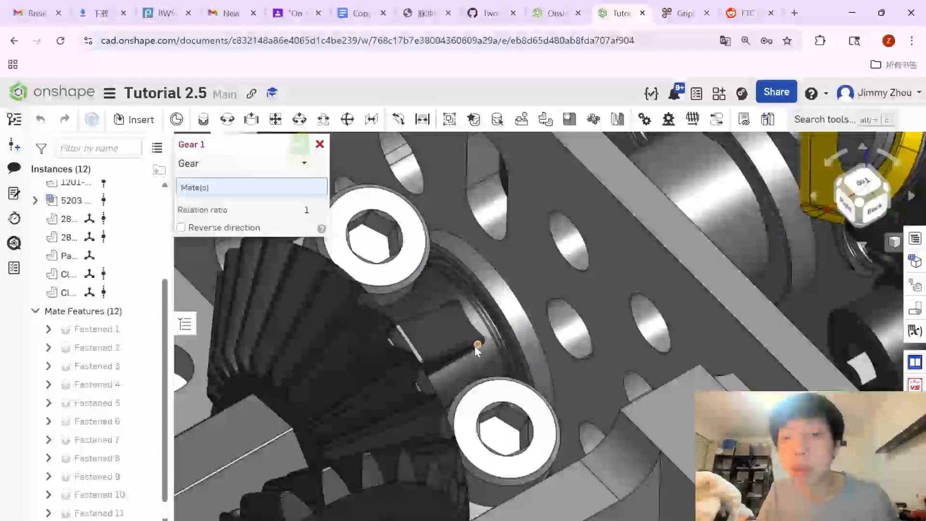
scroll(475, 346, down, 8)
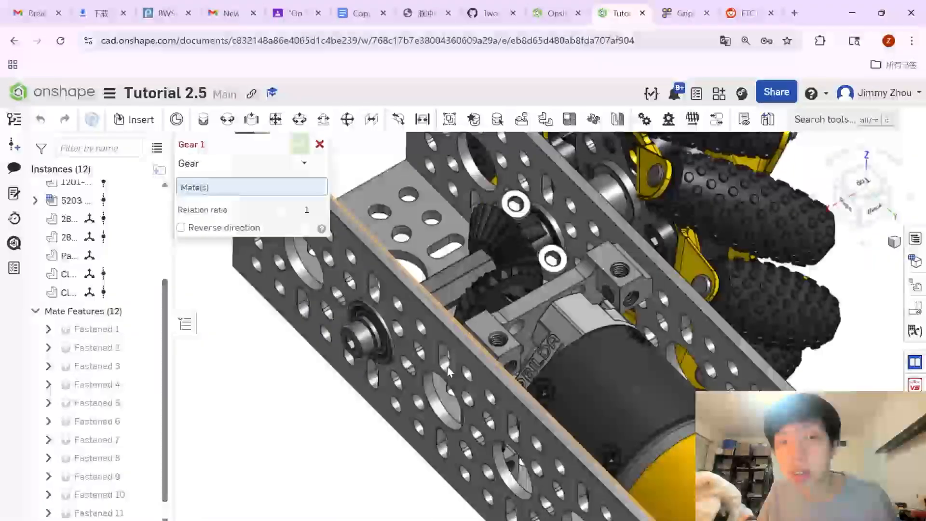
right_drag(311, 275, 431, 456)
middle_drag(431, 456, 636, 390)
scroll(501, 207, up, 8)
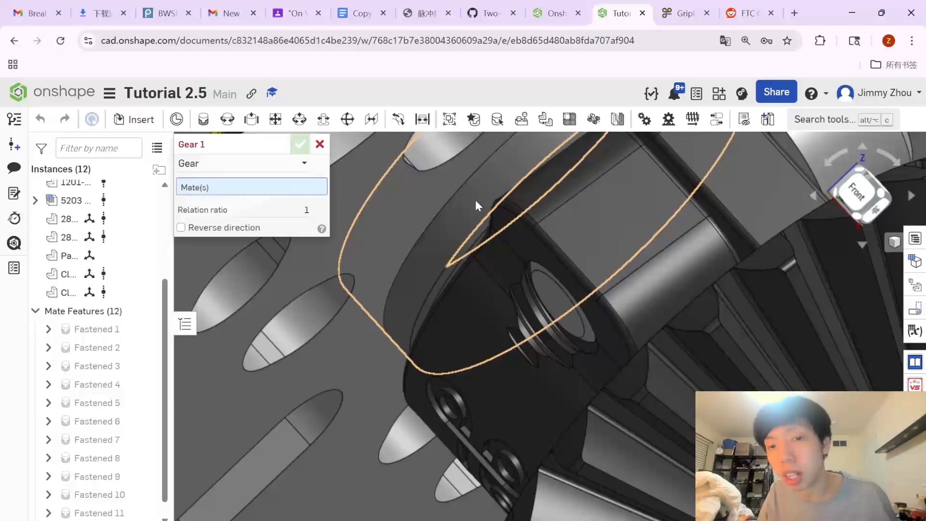
right_click(476, 201)
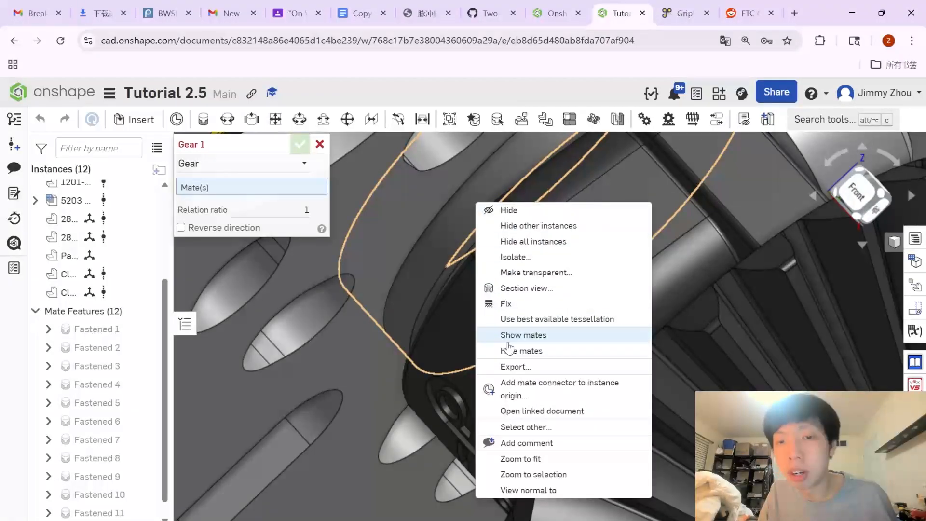
click(507, 341)
Add the bearing's Bearing Revolution mate as the first mate of the Gear relation
right_drag(543, 280, 547, 257)
right_drag(476, 333, 464, 348)
scroll(464, 346, down, 2)
middle_drag(463, 347, 624, 470)
middle_drag(442, 319, 495, 456)
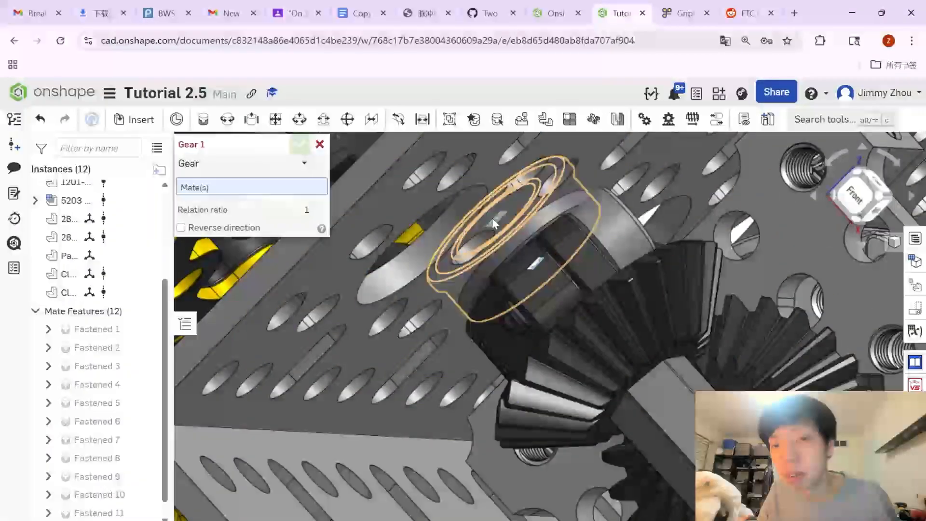
click(492, 218)
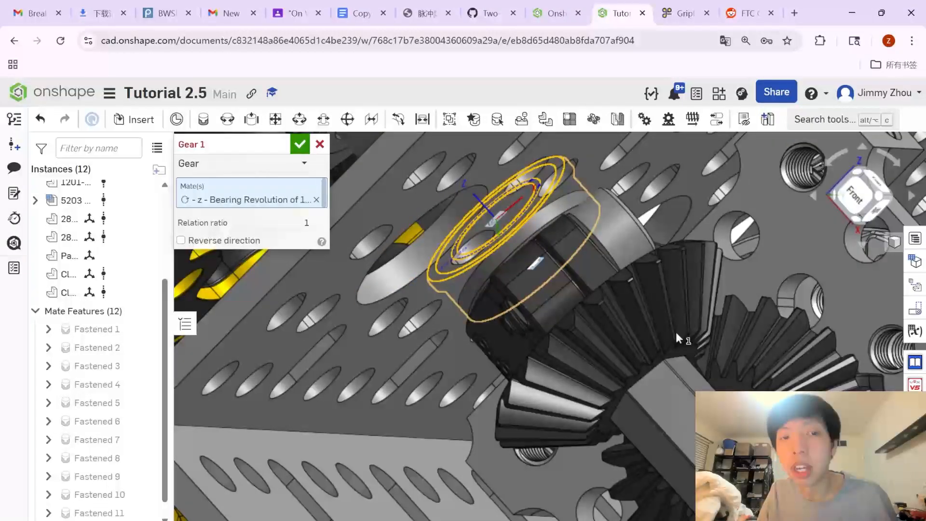
Show the 5203 Series motor's mates and complete the Gear relation with its Revolute 1 mate at ratio 1
right_drag(492, 218, 471, 240)
scroll(471, 241, down, 3)
right_drag(514, 299, 504, 305)
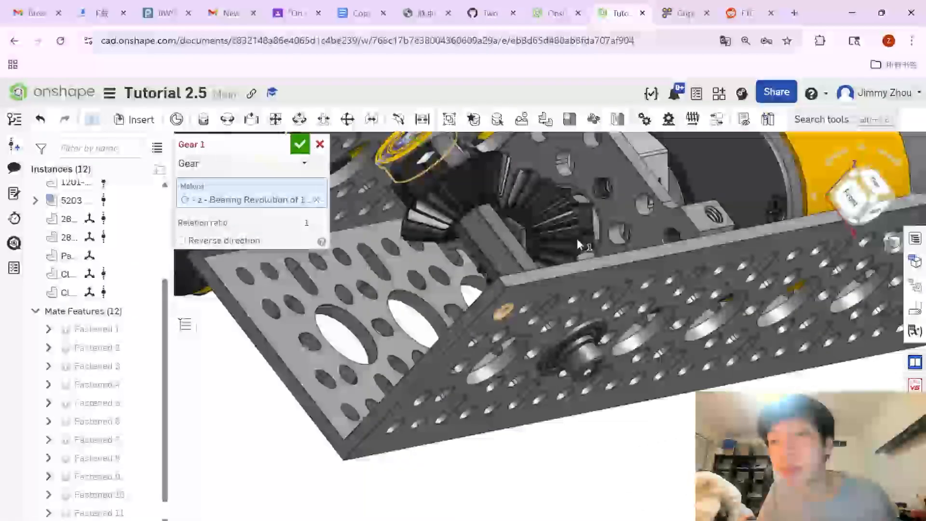
middle_drag(577, 239, 422, 447)
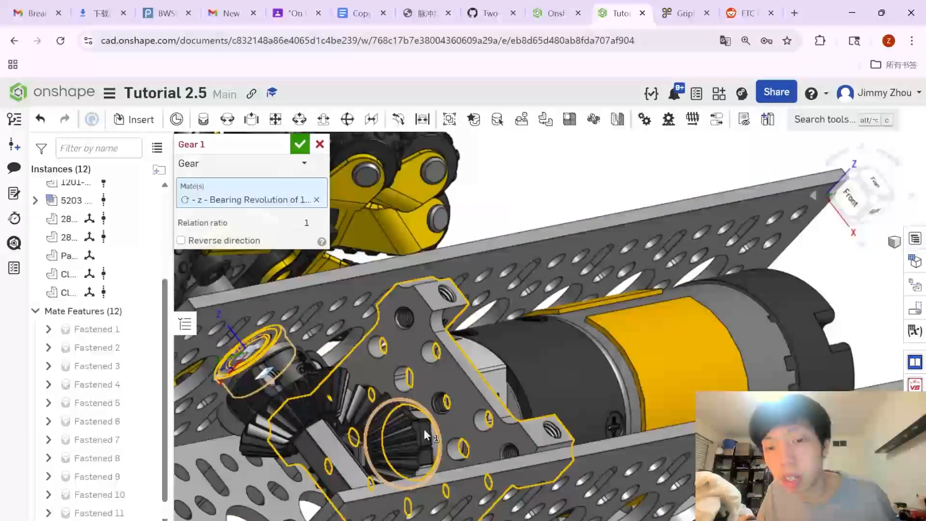
scroll(425, 427, up, 5)
scroll(447, 359, up, 5)
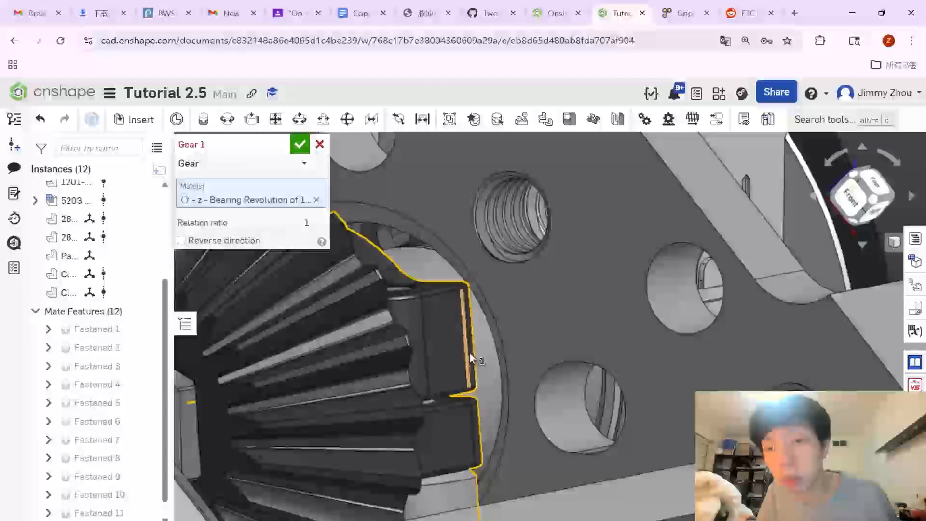
right_click(758, 157)
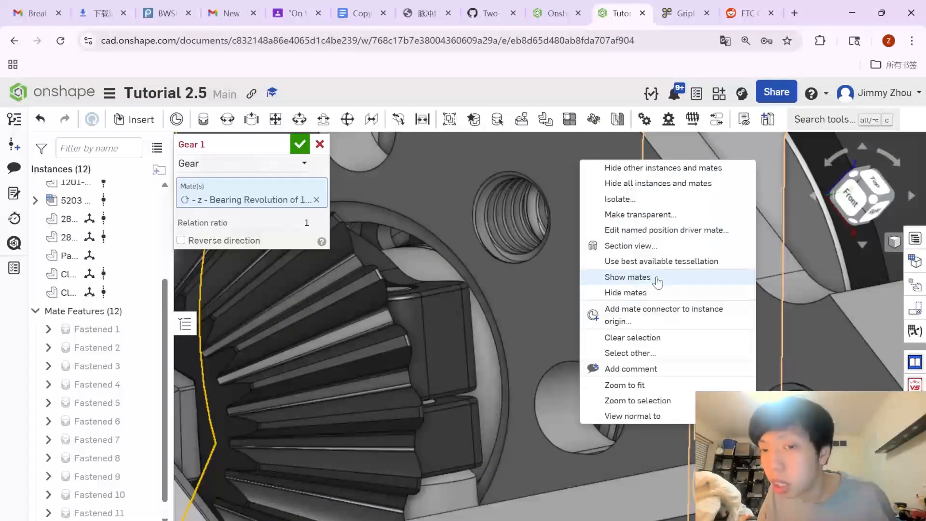
click(656, 337)
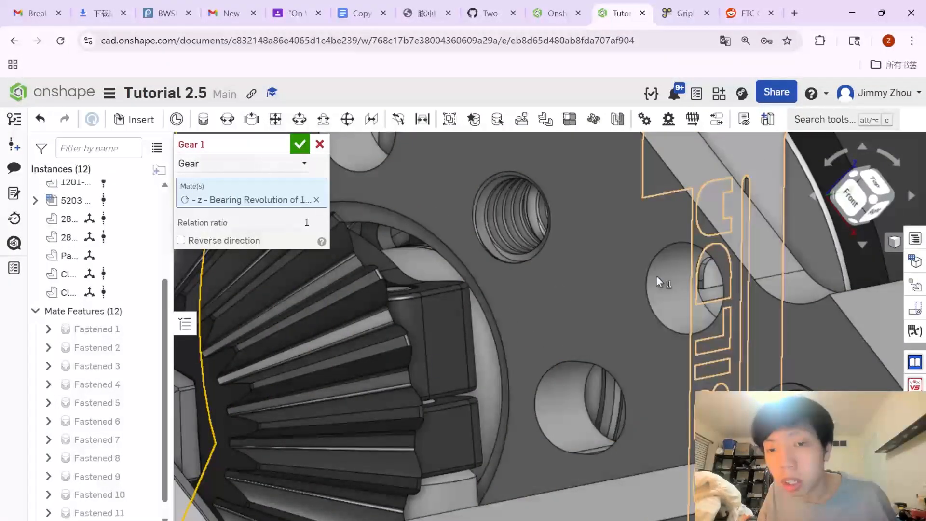
click(440, 371)
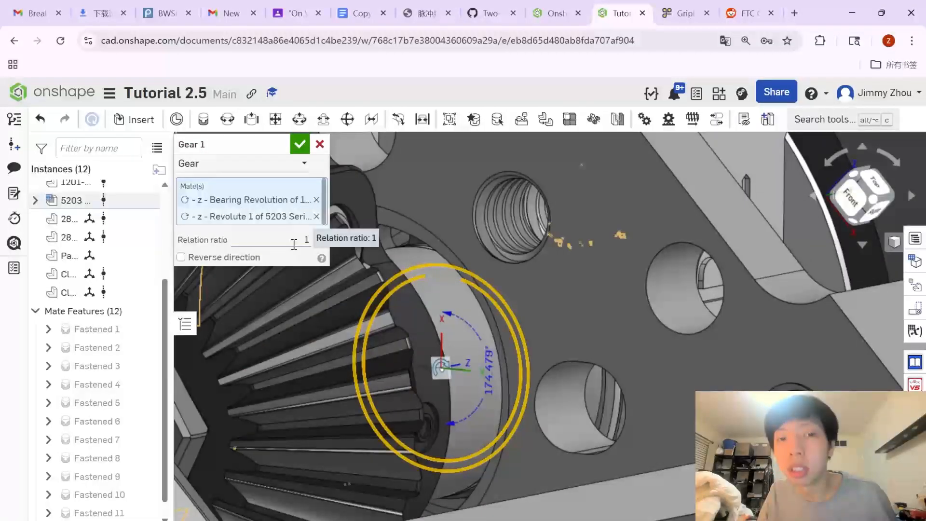
click(302, 146)
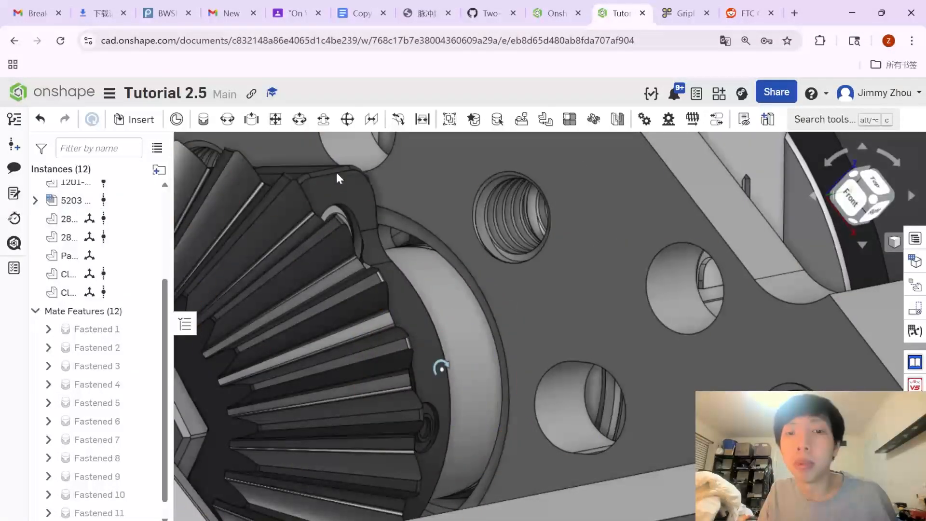
Rotate the motor shaft's miter gear by 75 degrees to test the gear relation
scroll(447, 308, down, 5)
right_drag(443, 319, 350, 329)
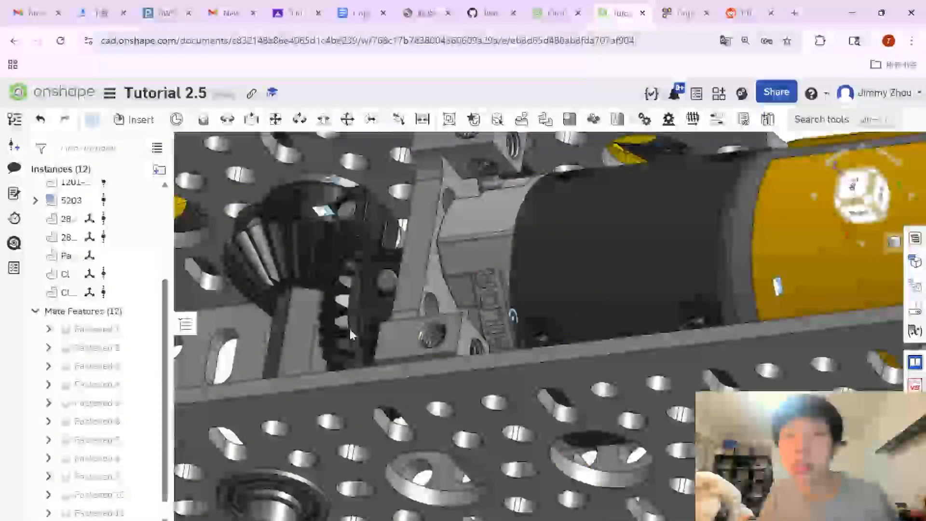
click(346, 311)
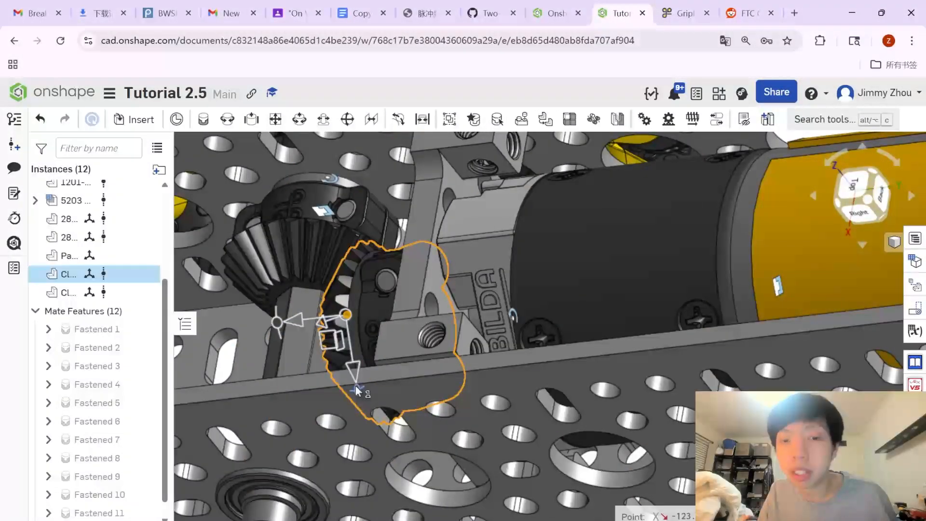
drag(355, 390, 345, 333)
Reverse the direction of the Gear 1 relation and turn the motor shaft's miter gear to test it
scroll(101, 410, down, 1)
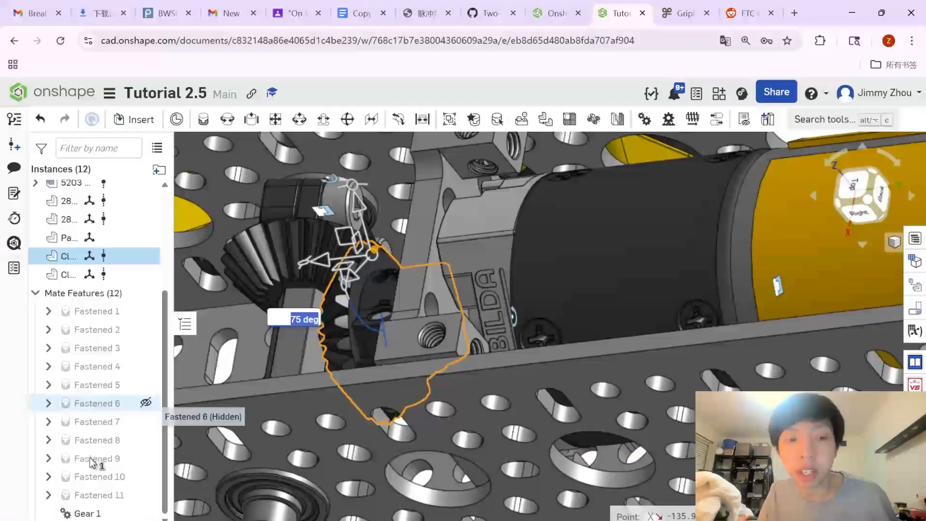
click(87, 512)
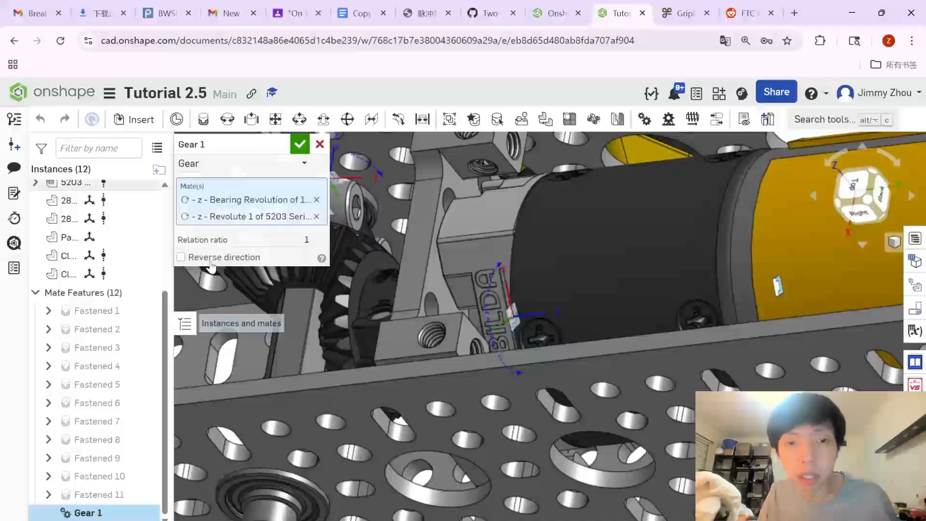
click(181, 256)
click(300, 144)
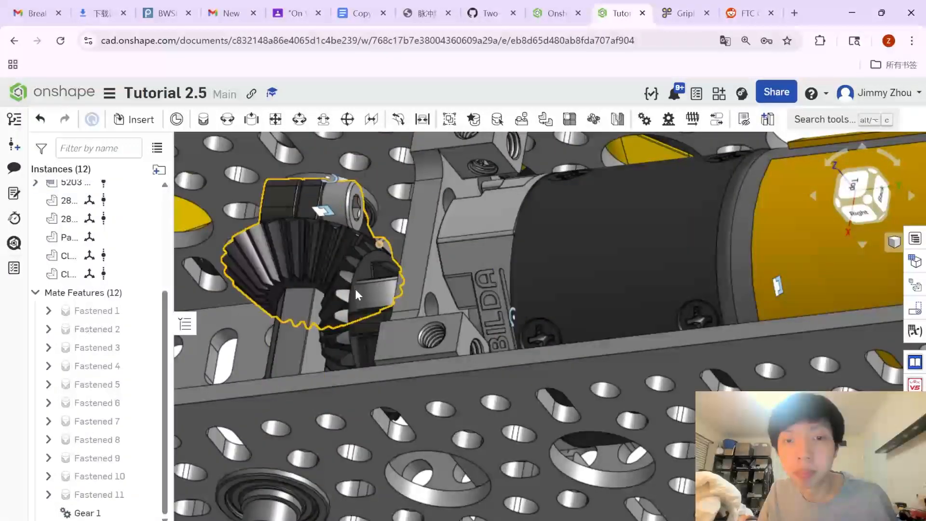
drag(360, 265, 353, 303)
Select the whole drive module, hide its mates and clear the selection
scroll(343, 285, down, 8)
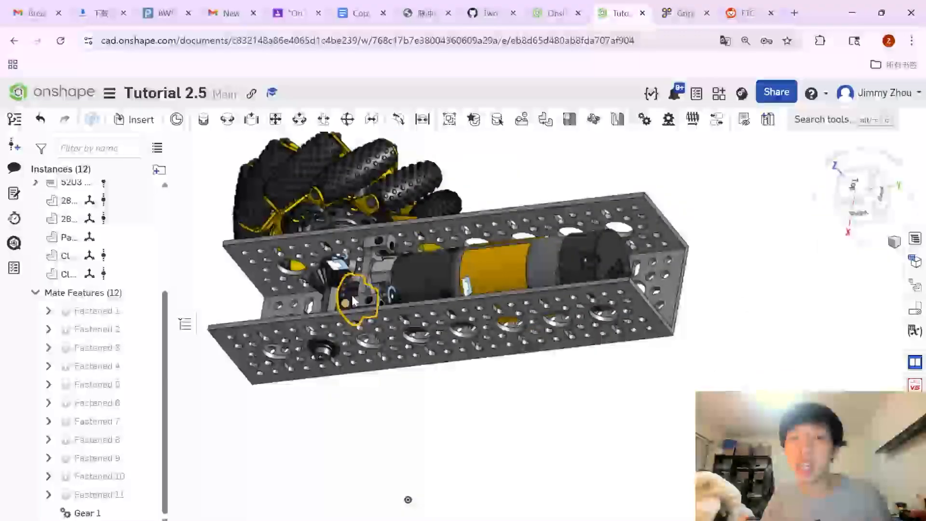
right_drag(440, 471, 555, 451)
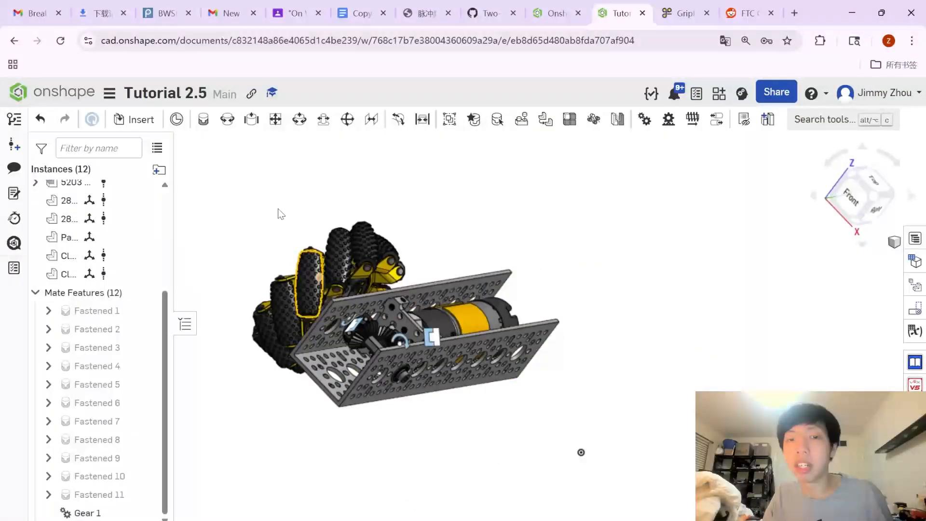
drag(279, 197, 598, 436)
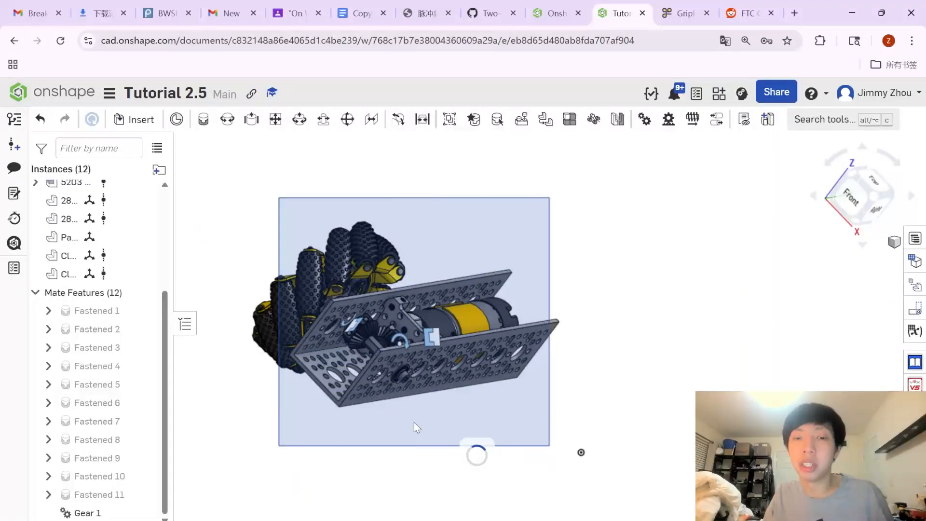
right_click(427, 423)
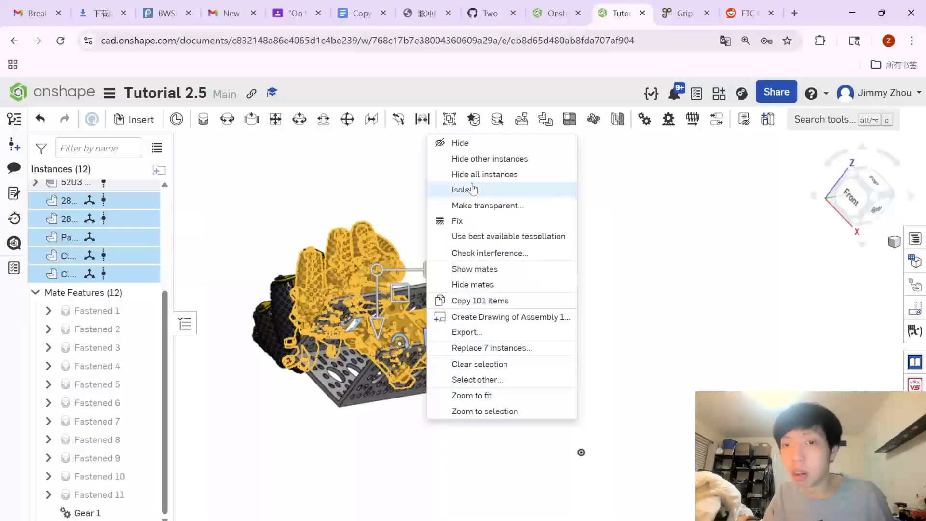
click(473, 284)
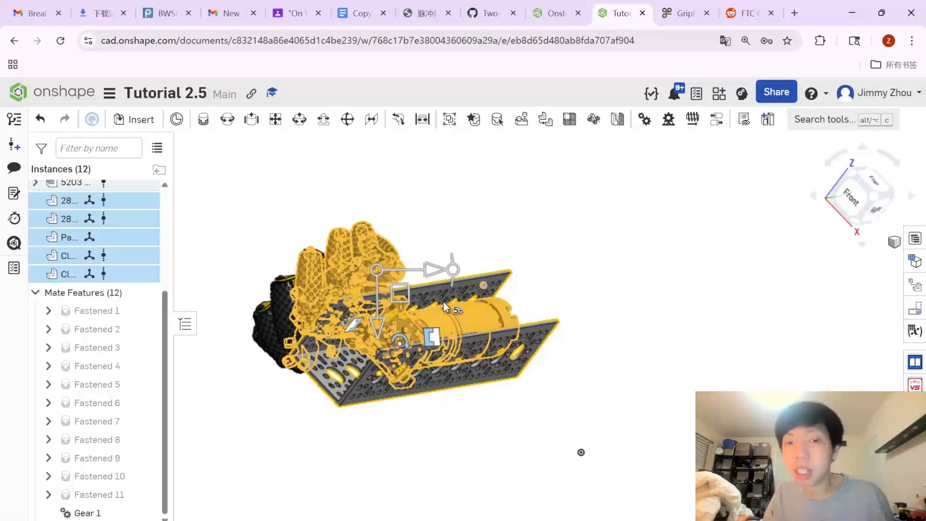
click(448, 437)
Orient the module to an isometric view and compare it with goBILDA's right-angle drive diagram, returning to the Onshape assembly
right_drag(447, 436, 404, 357)
click(843, 199)
click(877, 178)
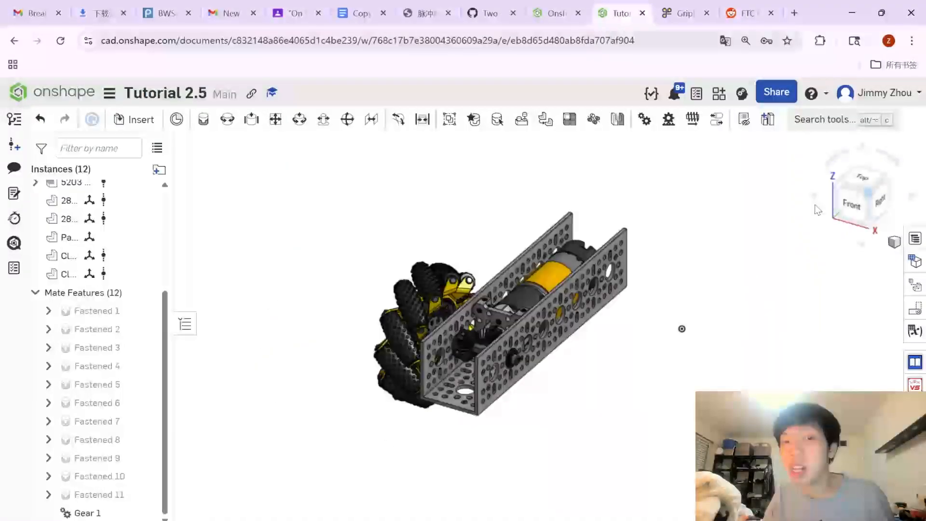
key(ctrl+Tab)
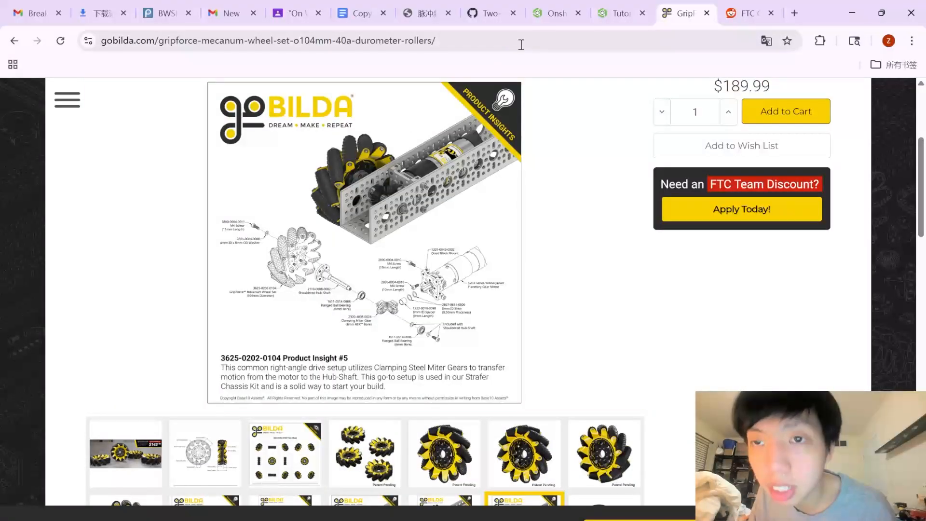
click(610, 14)
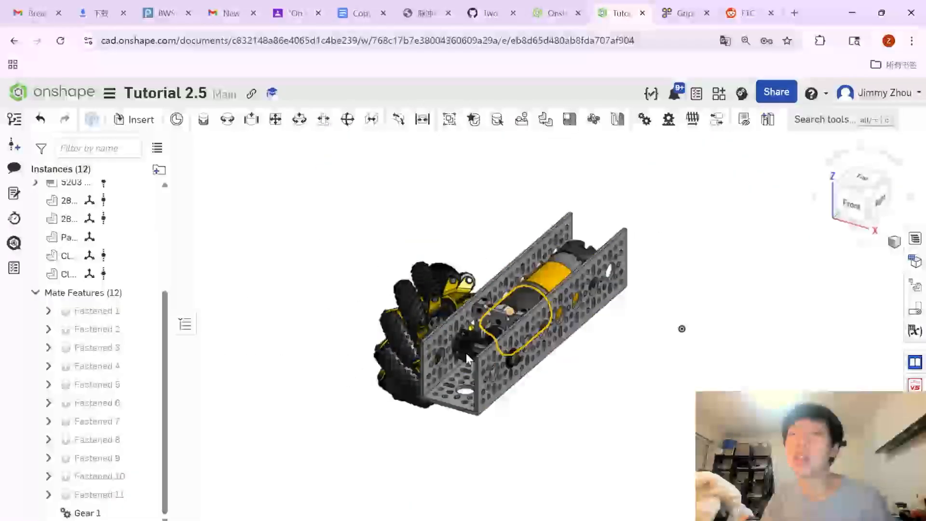
Try placing an ISO M4 hex socket head cap screw of length 6 on the channel's side wall, then cancel the insertion
click(138, 120)
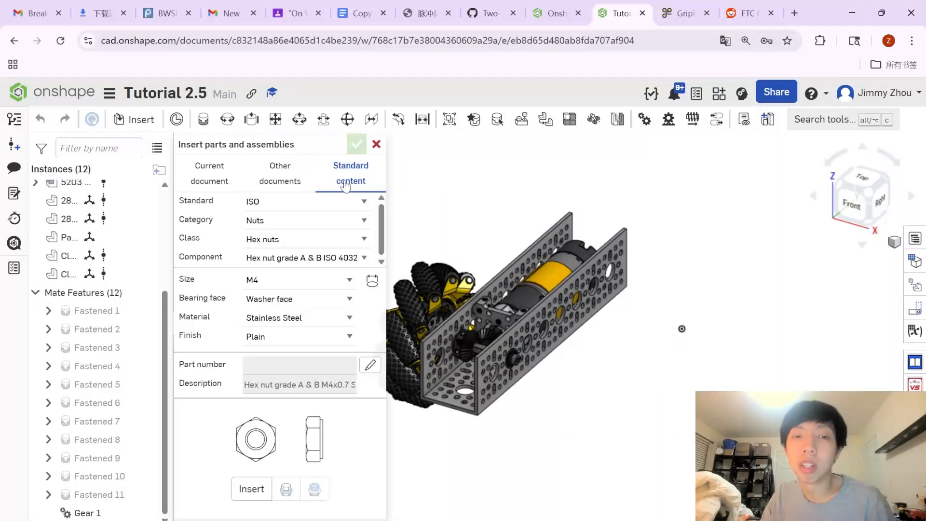
click(309, 222)
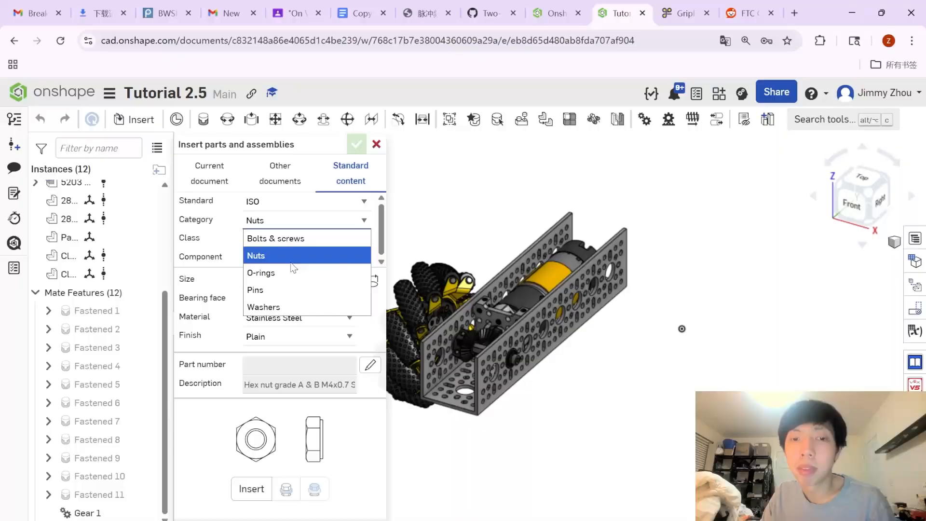
click(294, 239)
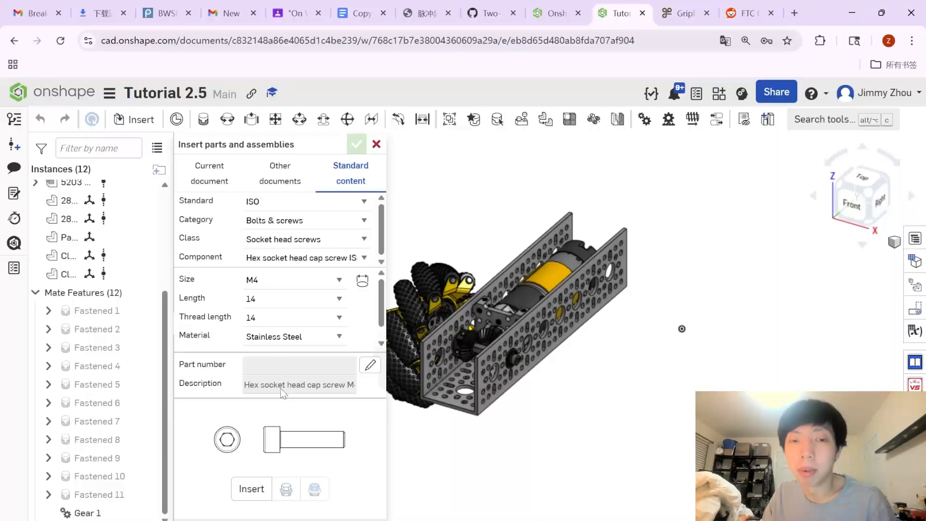
click(271, 303)
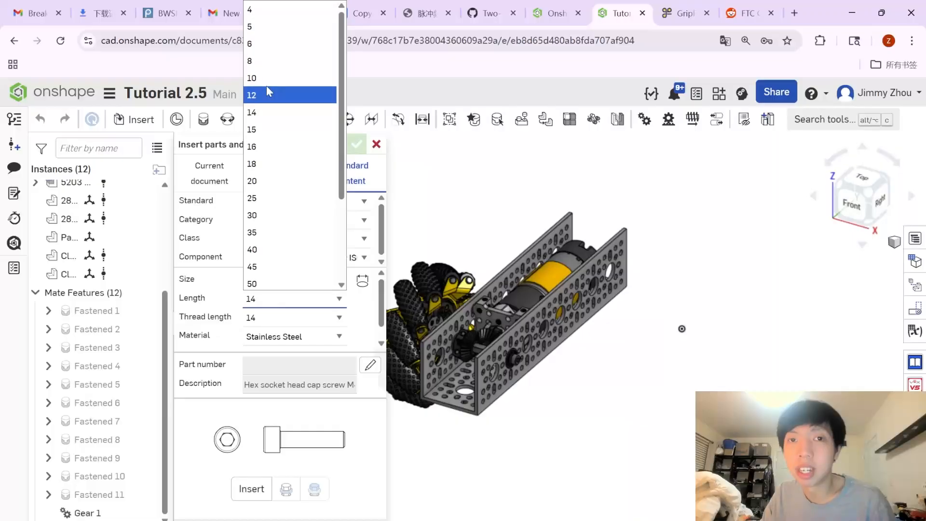
click(280, 52)
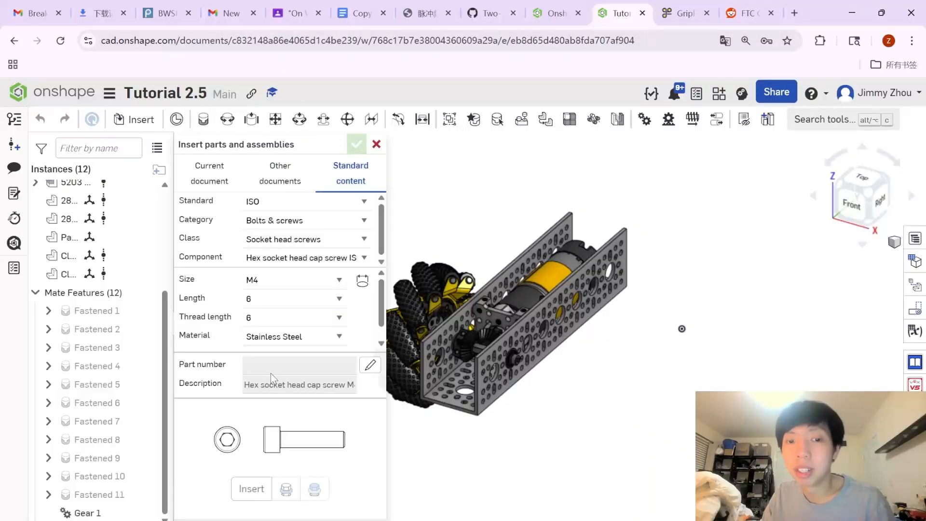
click(252, 489)
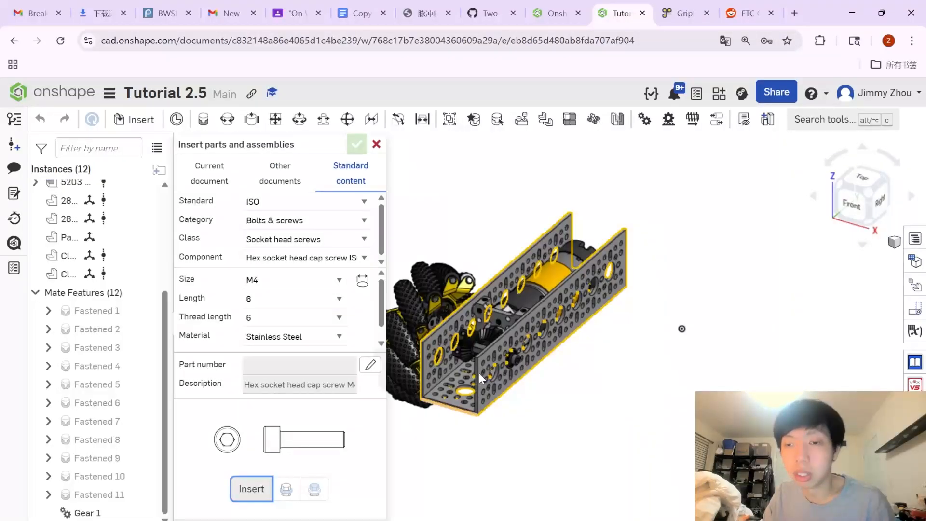
click(534, 330)
scroll(533, 327, up, 5)
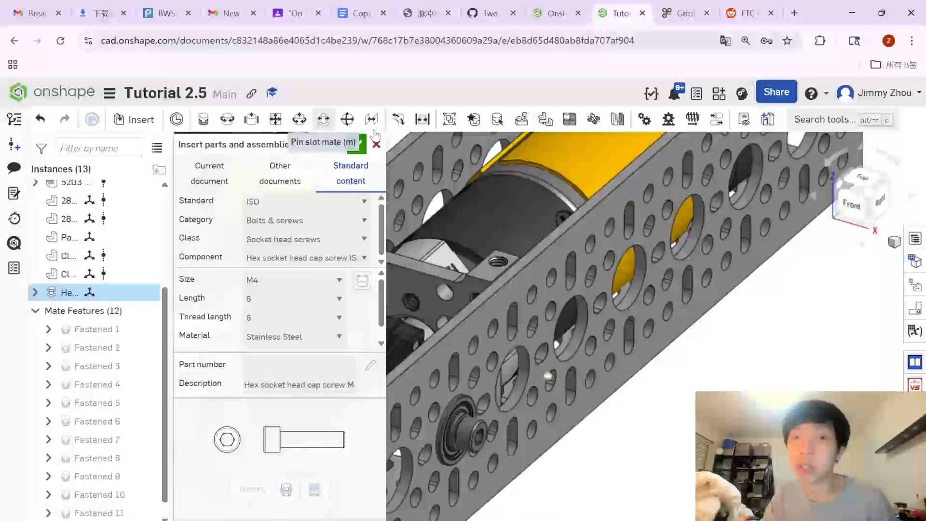
click(376, 143)
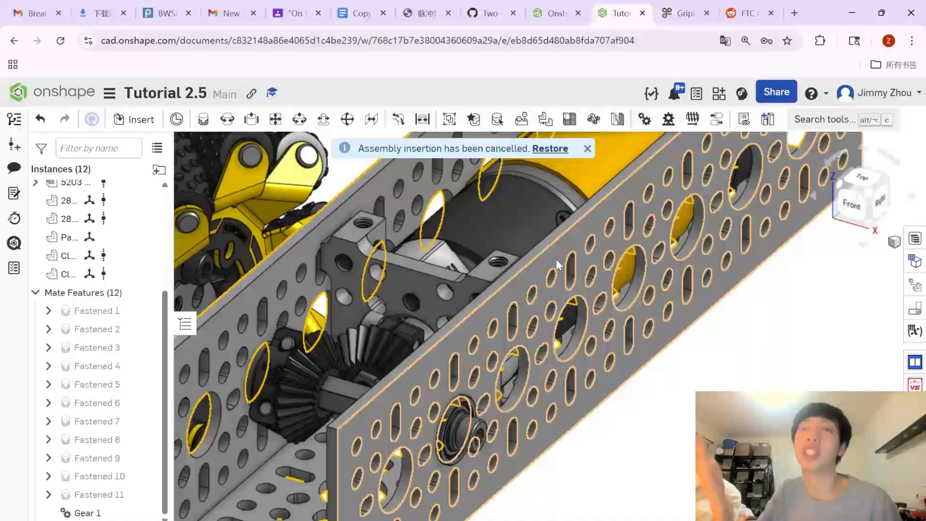
scroll(625, 488, down, 10)
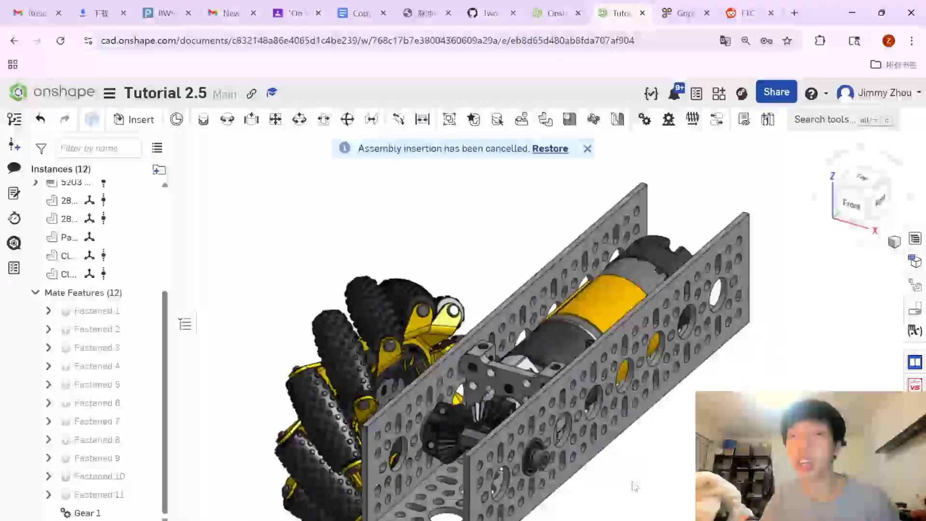
right_drag(636, 480, 473, 450)
scroll(546, 436, down, 5)
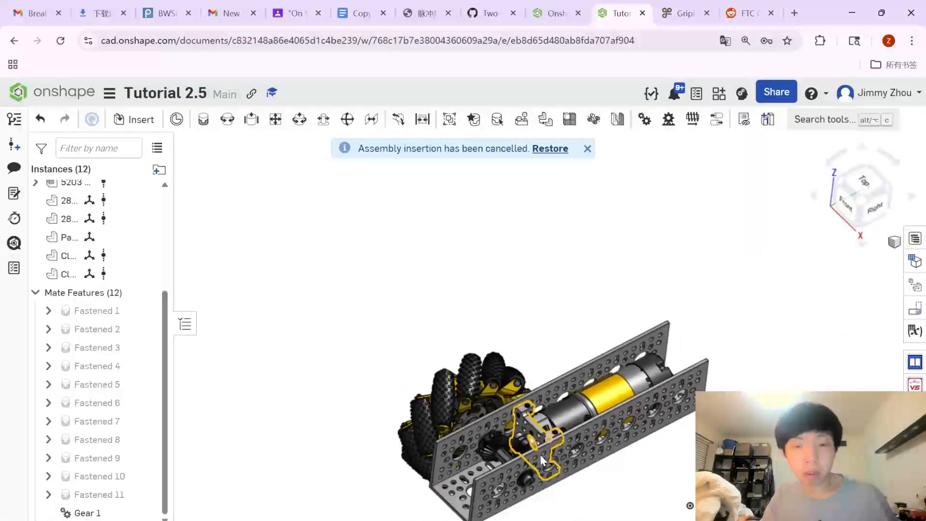
middle_drag(533, 470, 541, 425)
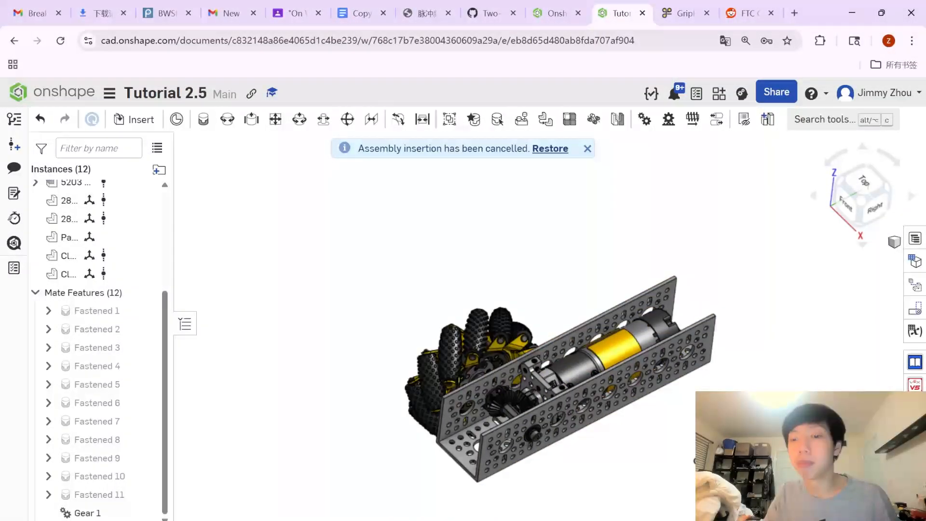